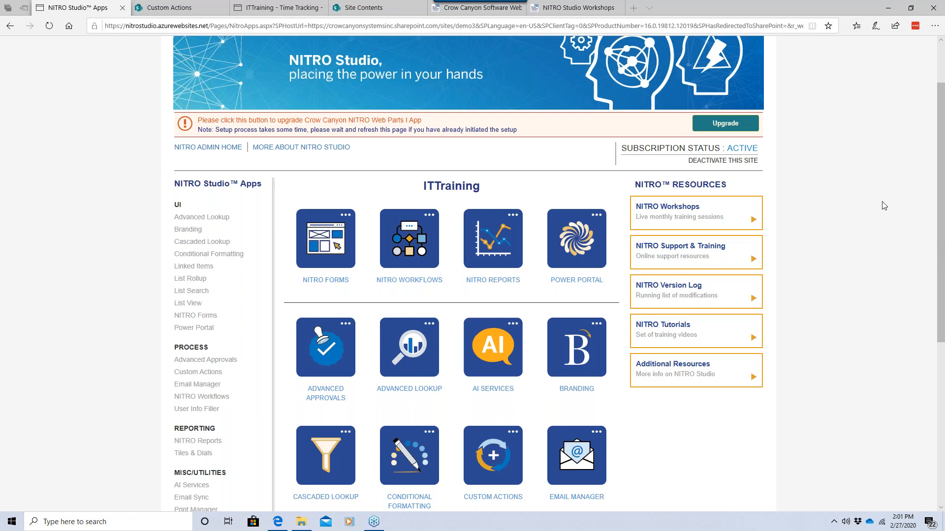
- Review the upcoming webinars on the Crow Canyon webinars page and the upcoming NITRO Studio workshops
{"action": "mouse_move", "coordinate": [487, 14]}
{"action": "mouse_move", "coordinate": [564, 9]}
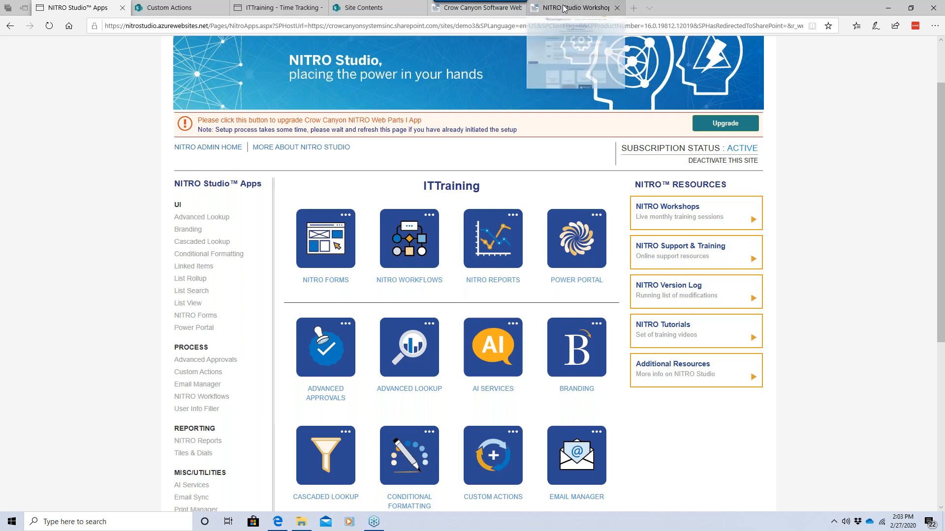
{"action": "left_click", "coordinate": [475, 7]}
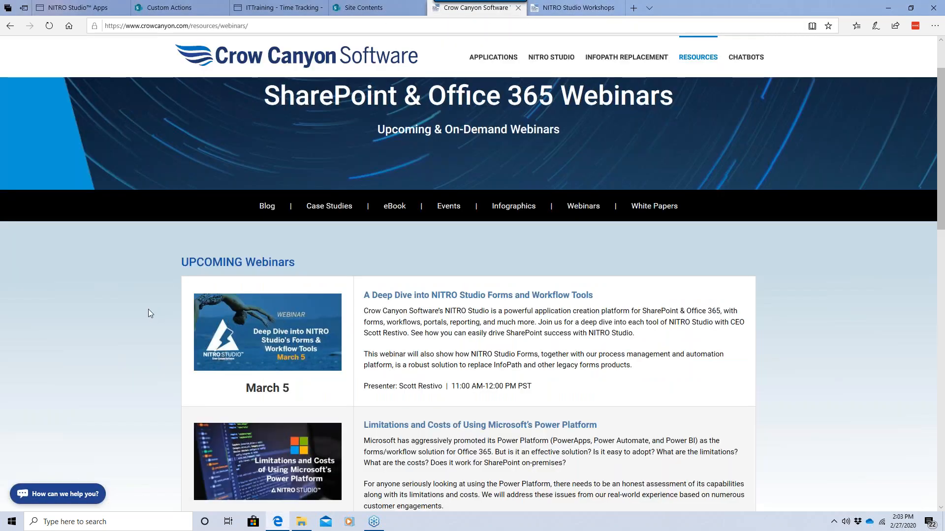
{"action": "scroll", "coordinate": [148, 309], "scroll_direction": "down", "scroll_amount": 2}
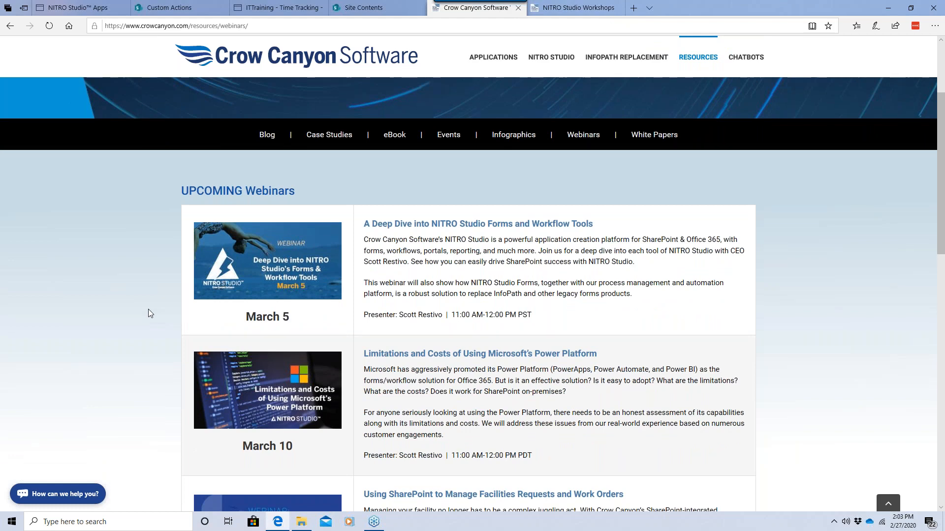
{"action": "scroll", "coordinate": [149, 309], "scroll_direction": "down", "scroll_amount": 2}
{"action": "scroll", "coordinate": [149, 309], "scroll_direction": "down", "scroll_amount": 2}
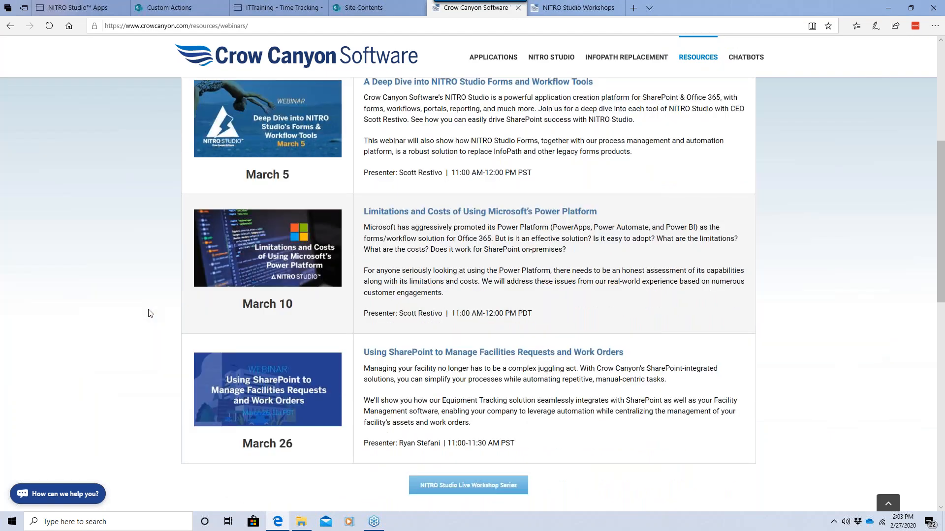
{"action": "scroll", "coordinate": [150, 313], "scroll_direction": "down", "scroll_amount": 2}
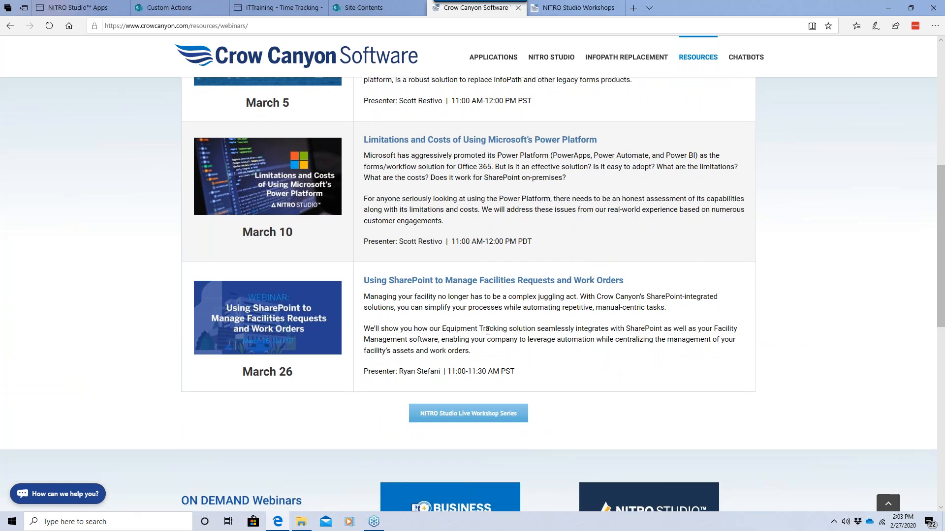
{"action": "scroll", "coordinate": [488, 331], "scroll_direction": "up", "scroll_amount": 3}
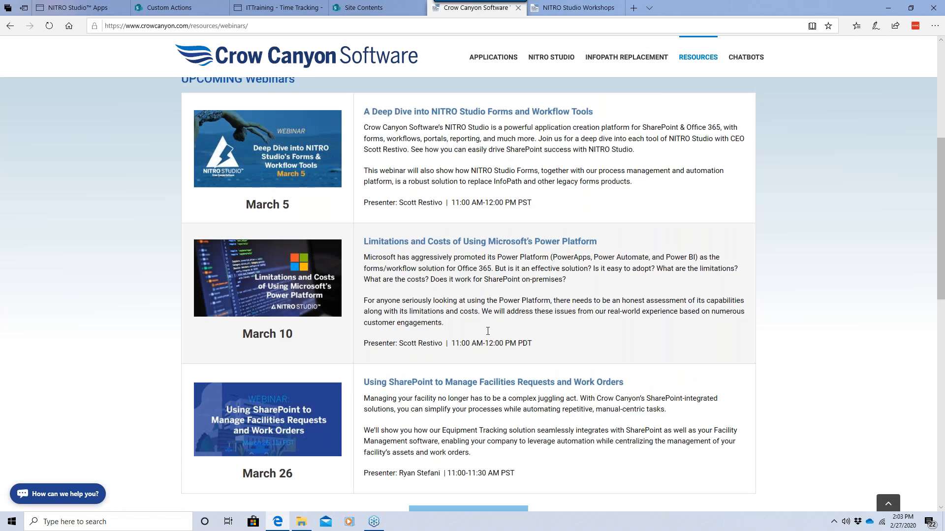
{"action": "left_click", "coordinate": [574, 7]}
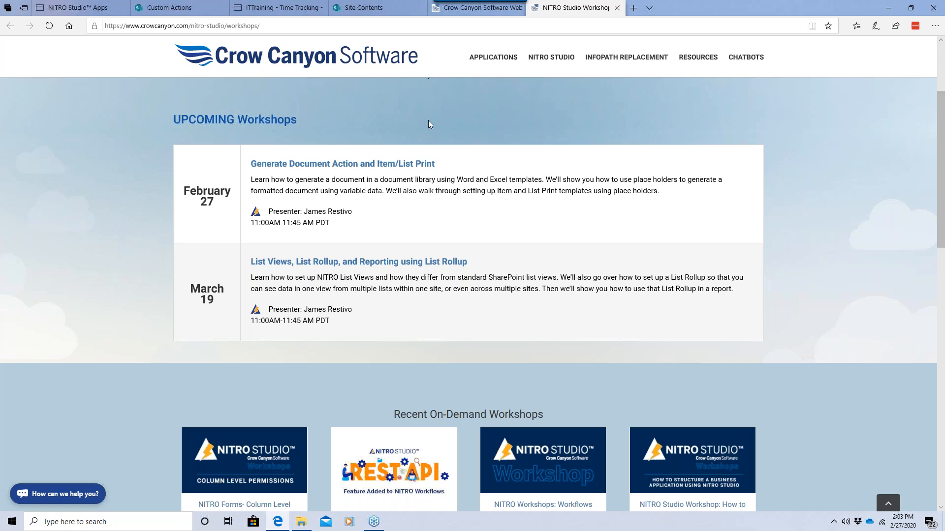
- Open Custom Actions from the NITRO Studio apps, keeping only the page with the Tickets list's settings open
{"action": "left_click", "coordinate": [98, 13]}
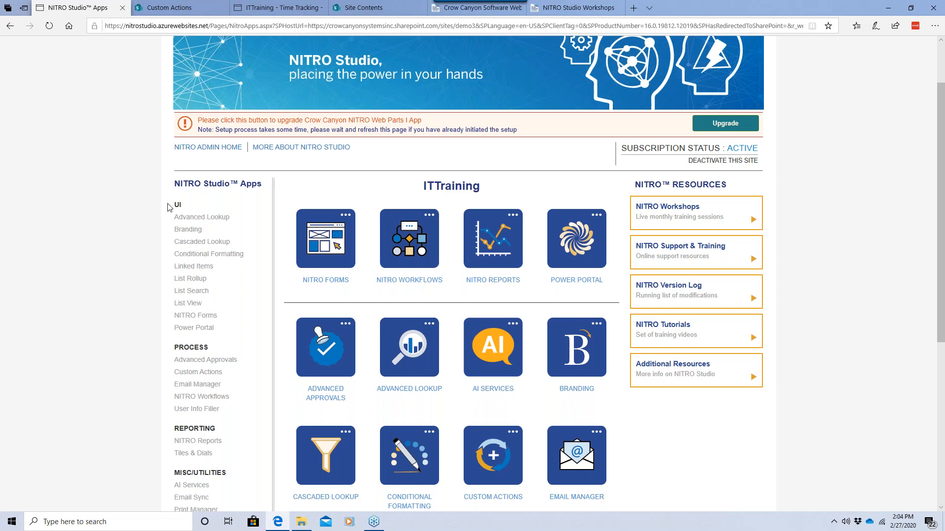
{"action": "scroll", "coordinate": [289, 381], "scroll_direction": "down", "scroll_amount": 3}
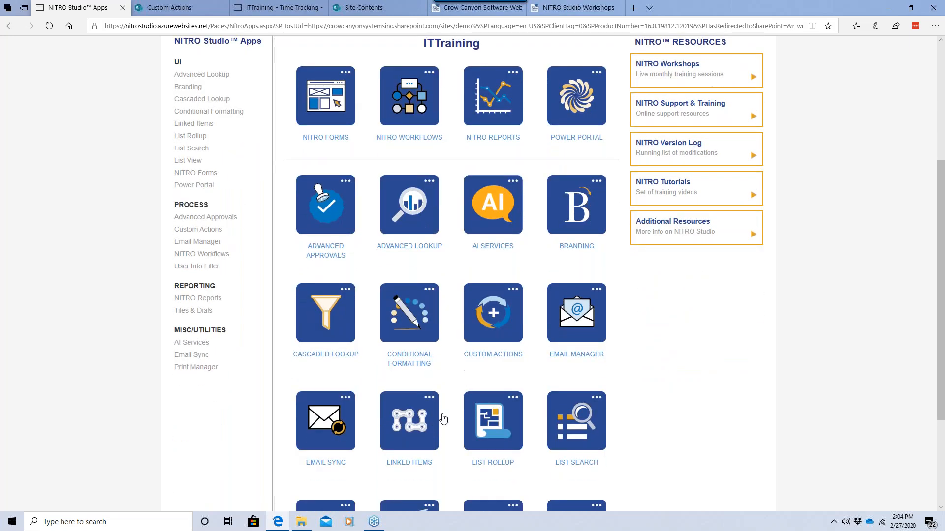
{"action": "left_click", "coordinate": [486, 327]}
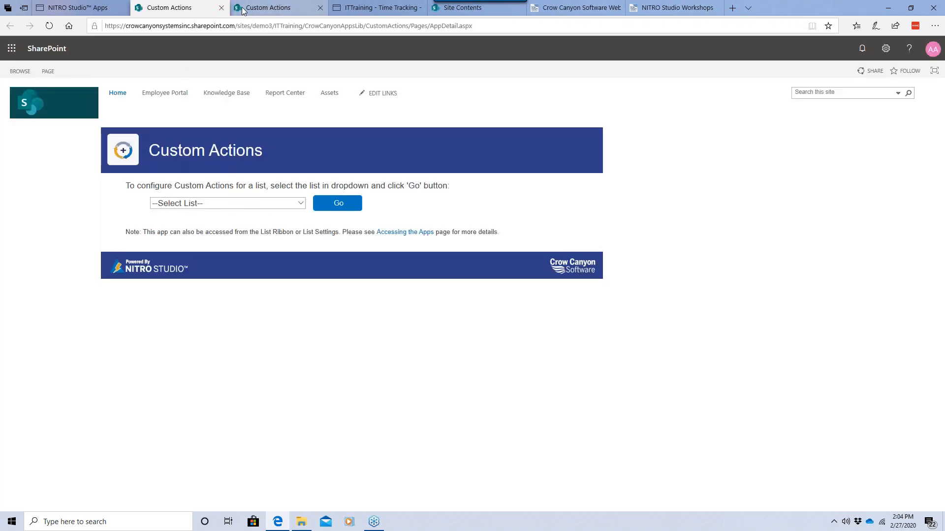
{"action": "left_click", "coordinate": [242, 10]}
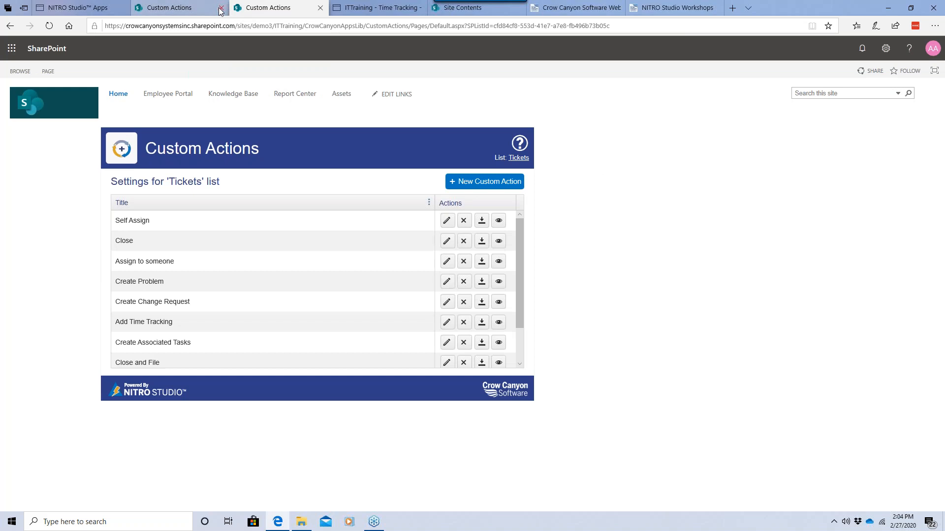
{"action": "left_click", "coordinate": [221, 8]}
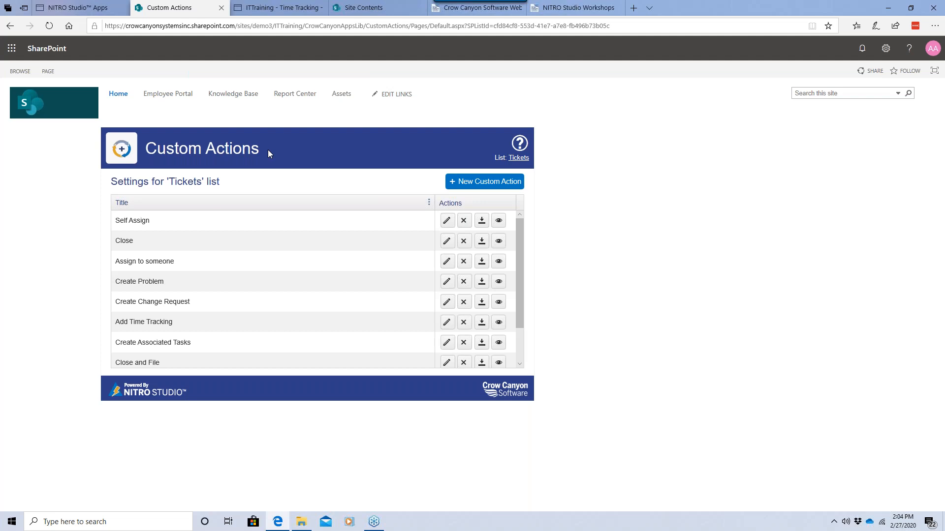
- Open the Close and File custom action for editing and review its list of actions to execute
{"action": "left_click", "coordinate": [445, 363]}
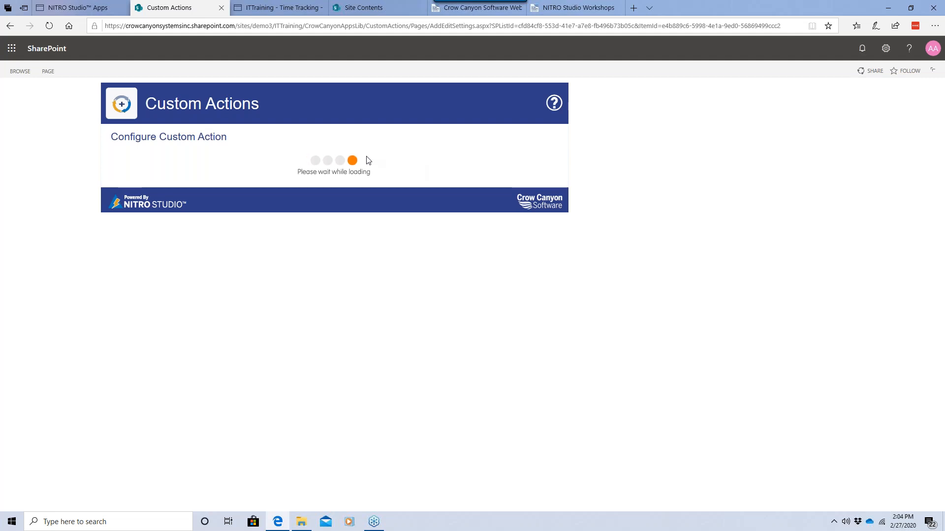
{"action": "scroll", "coordinate": [376, 206], "scroll_direction": "down", "scroll_amount": 3}
{"action": "scroll", "coordinate": [375, 206], "scroll_direction": "up", "scroll_amount": 3}
{"action": "scroll", "coordinate": [679, 375], "scroll_direction": "down", "scroll_amount": 5}
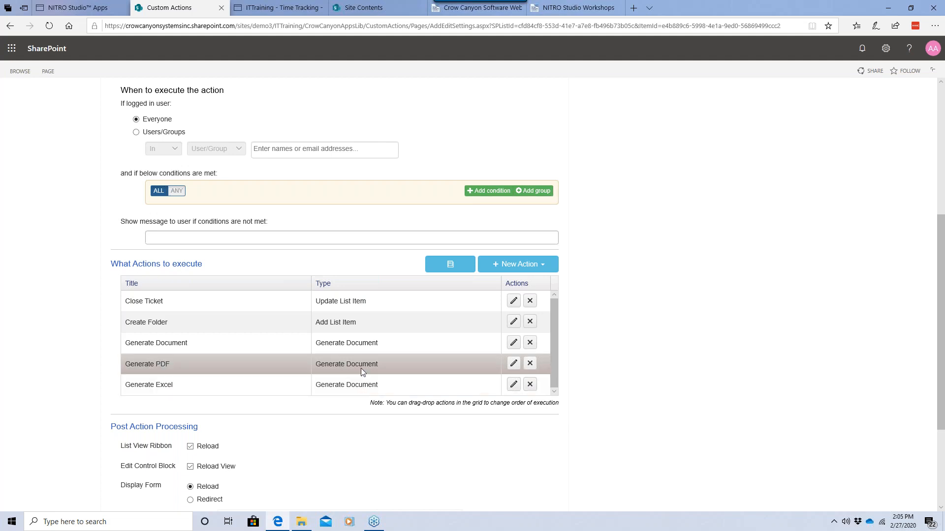
- Open the Generate Document action's configuration and examine its template type, library, template file and merge field mappings
{"action": "left_click", "coordinate": [514, 343]}
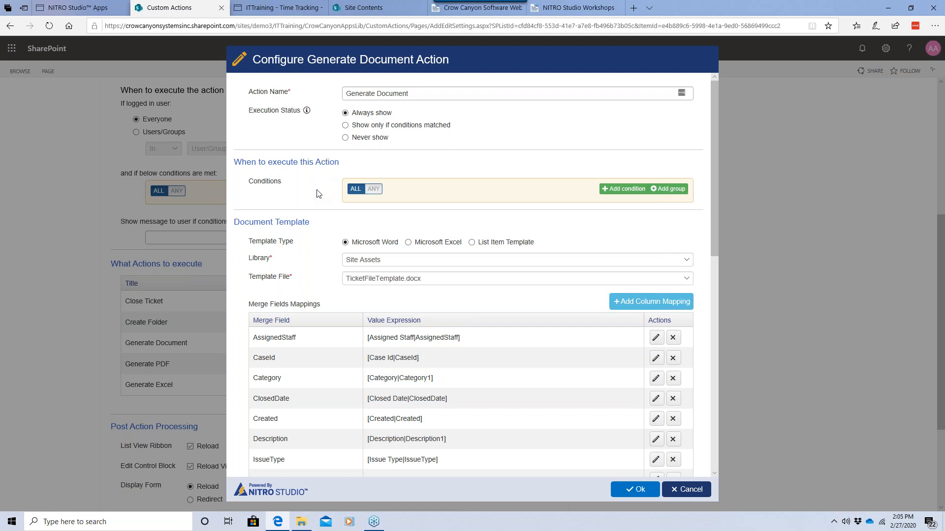
{"action": "left_click_drag", "start_coordinate": [283, 210], "coordinate": [316, 233]}
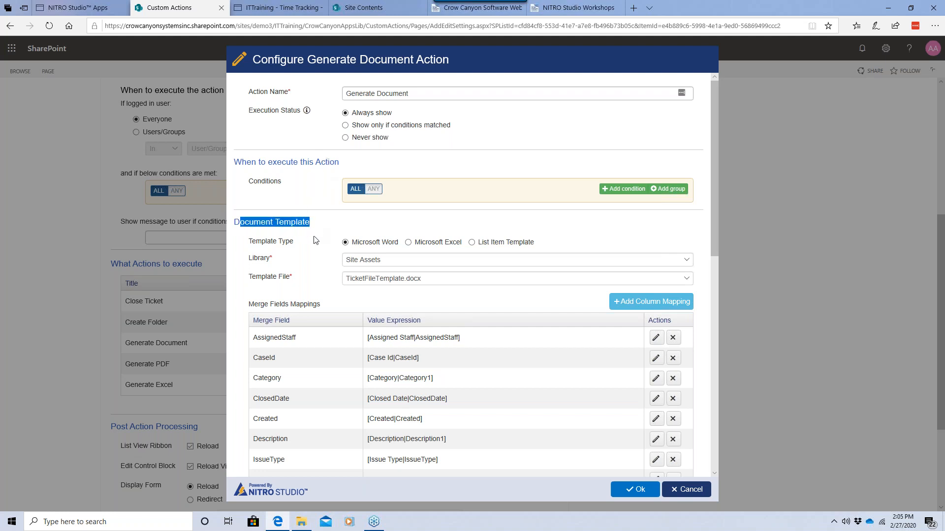
{"action": "left_click", "coordinate": [316, 240]}
{"action": "scroll", "coordinate": [317, 246], "scroll_direction": "down", "scroll_amount": 1}
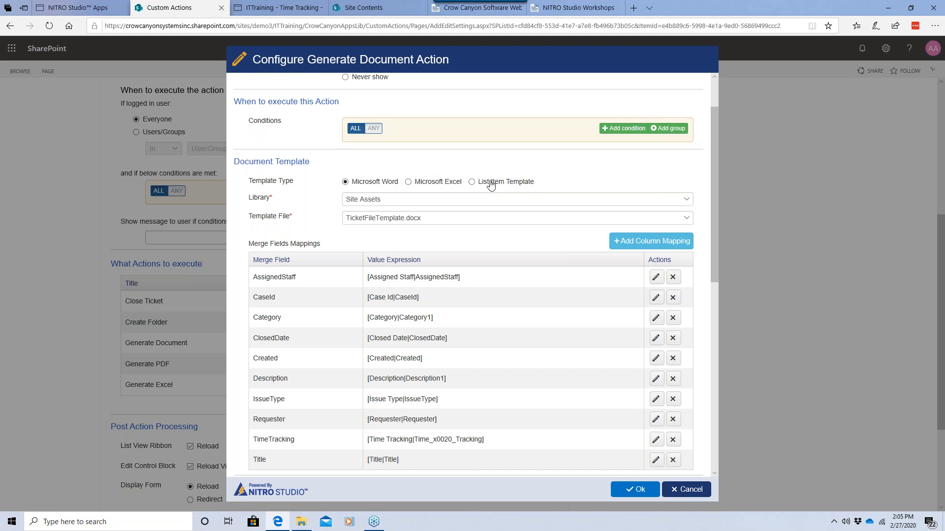
{"action": "left_click", "coordinate": [360, 222]}
{"action": "left_click", "coordinate": [323, 221]}
- Try a new column mapping from the AssignedStaff merge field to the Assigned Staff placeholder, look through the functions, and cancel
{"action": "left_click", "coordinate": [630, 244]}
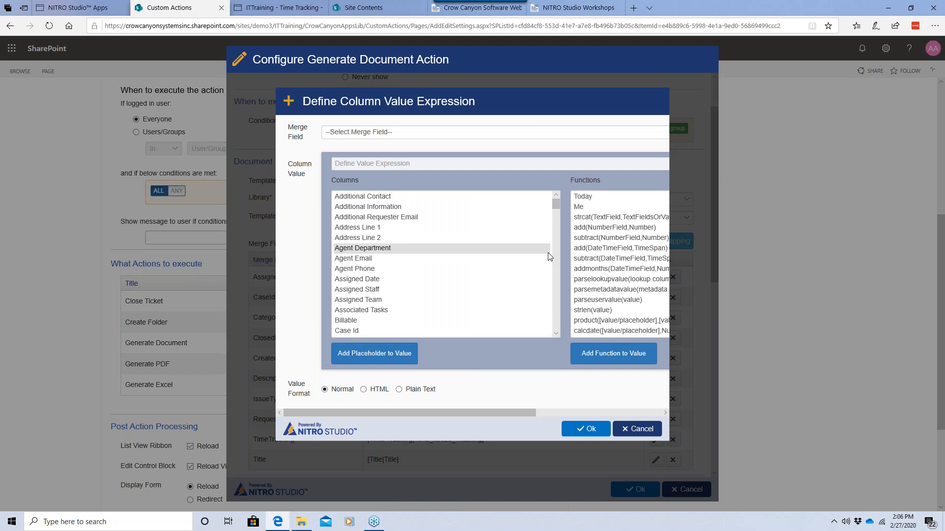
{"action": "left_click", "coordinate": [457, 140]}
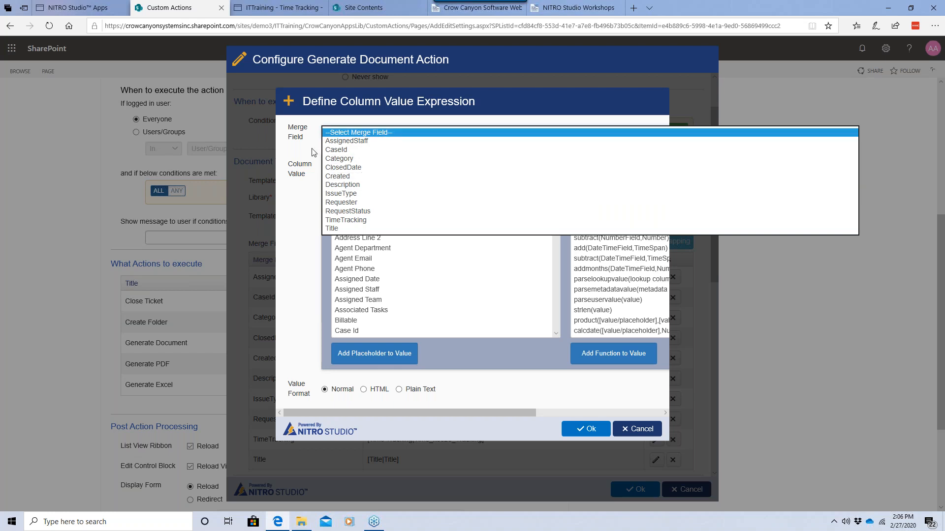
{"action": "left_click", "coordinate": [341, 141]}
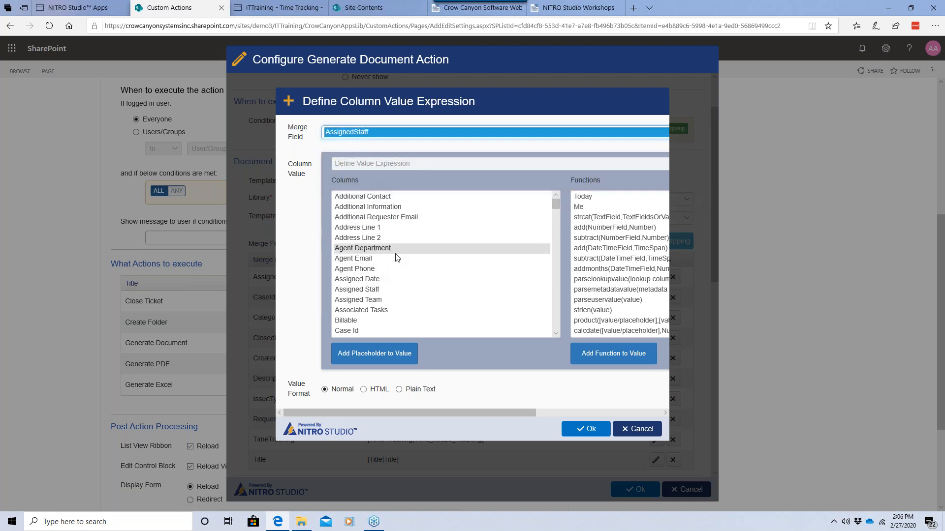
{"action": "left_click", "coordinate": [348, 291]}
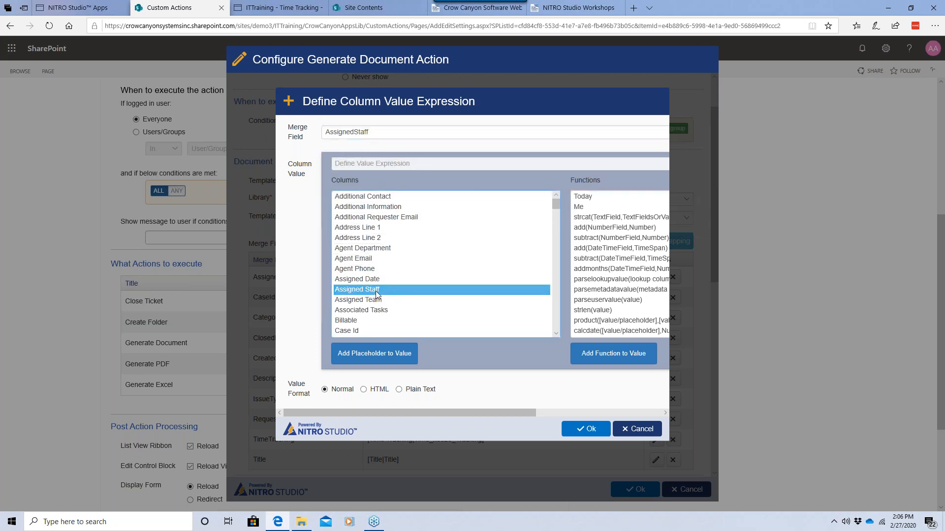
{"action": "left_click", "coordinate": [386, 354]}
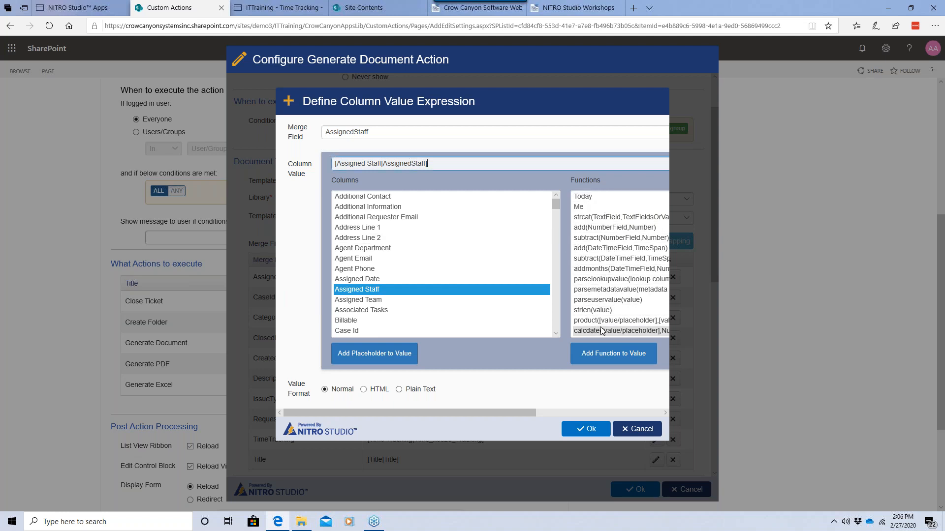
{"action": "scroll", "coordinate": [601, 231], "scroll_direction": "down", "scroll_amount": 3}
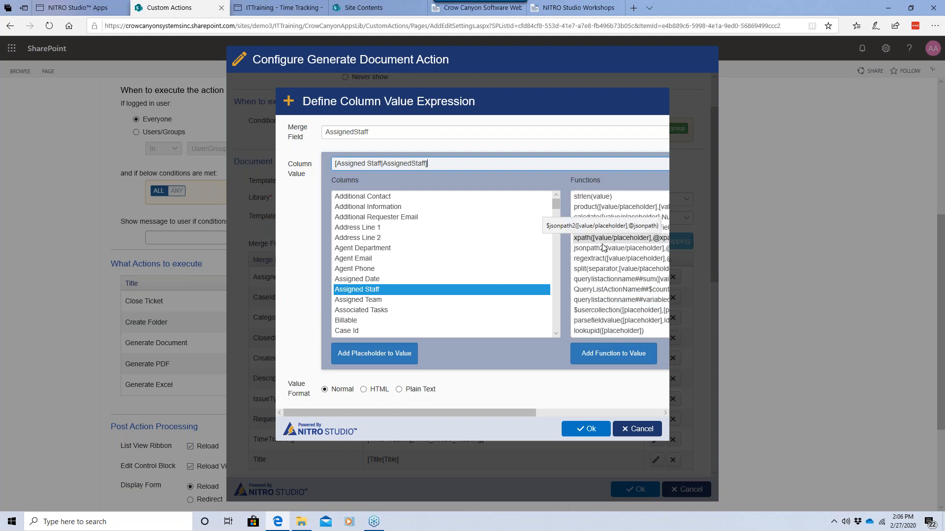
{"action": "scroll", "coordinate": [603, 247], "scroll_direction": "up", "scroll_amount": 2}
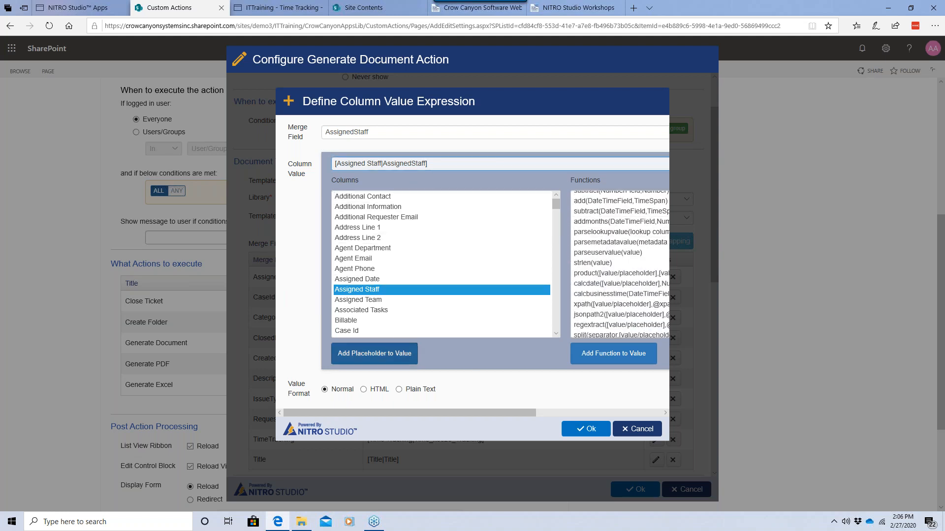
{"action": "left_click", "coordinate": [638, 429]}
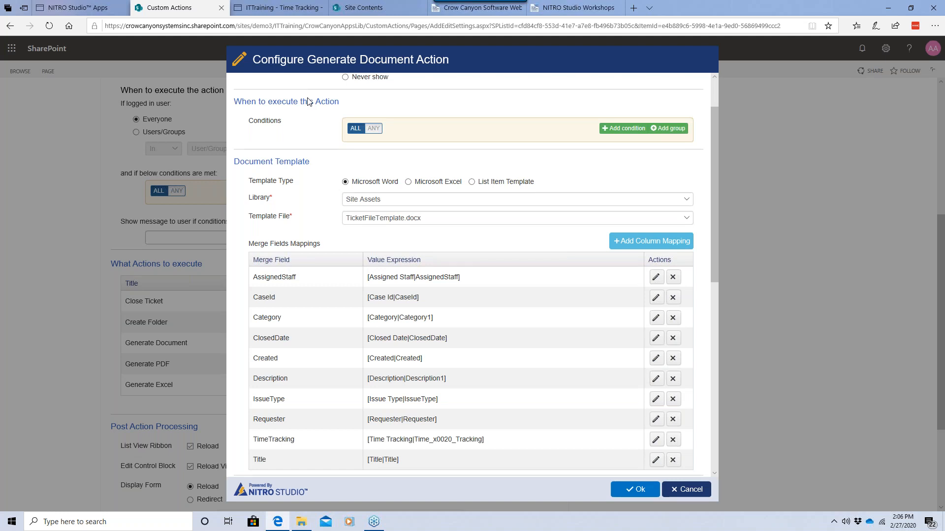
- Open the TicketFileTemplate Word document from the Site Assets library in the desktop version of Word
{"action": "left_click", "coordinate": [360, 9]}
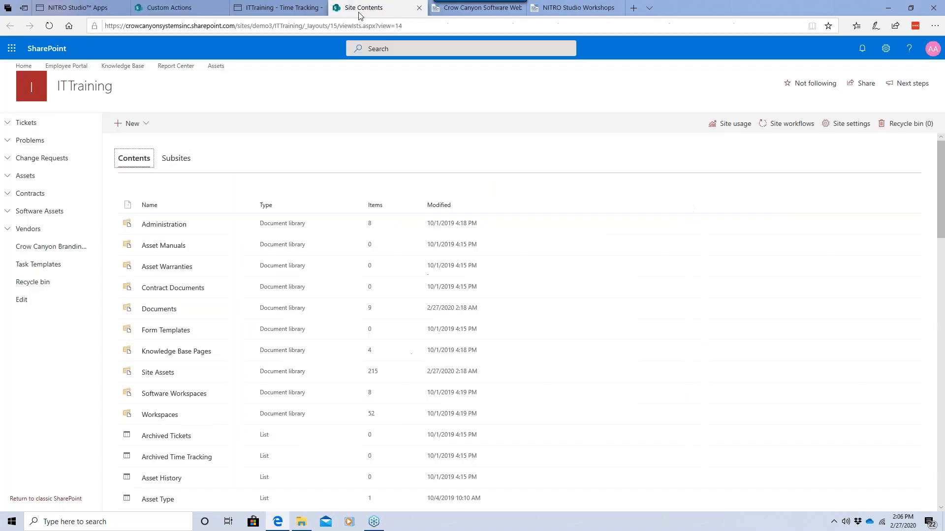
{"action": "left_click", "coordinate": [173, 374]}
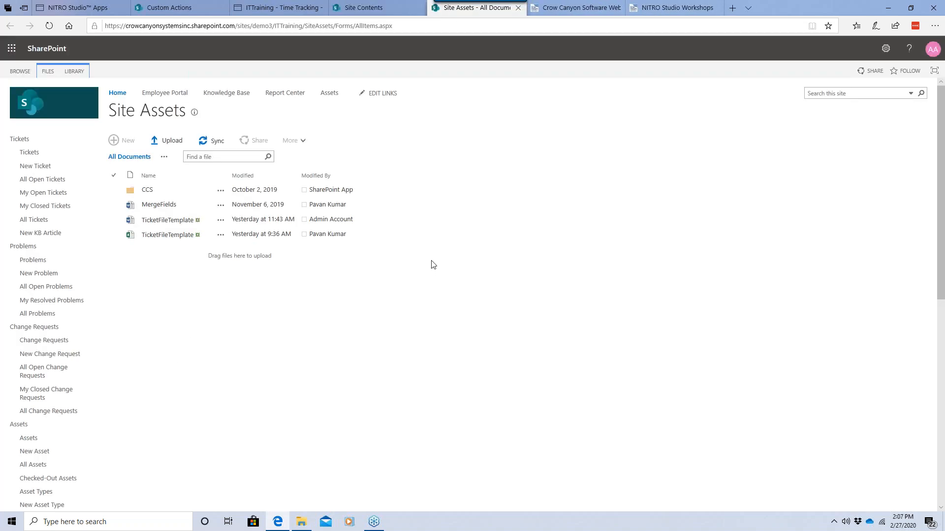
{"action": "left_click", "coordinate": [172, 220]}
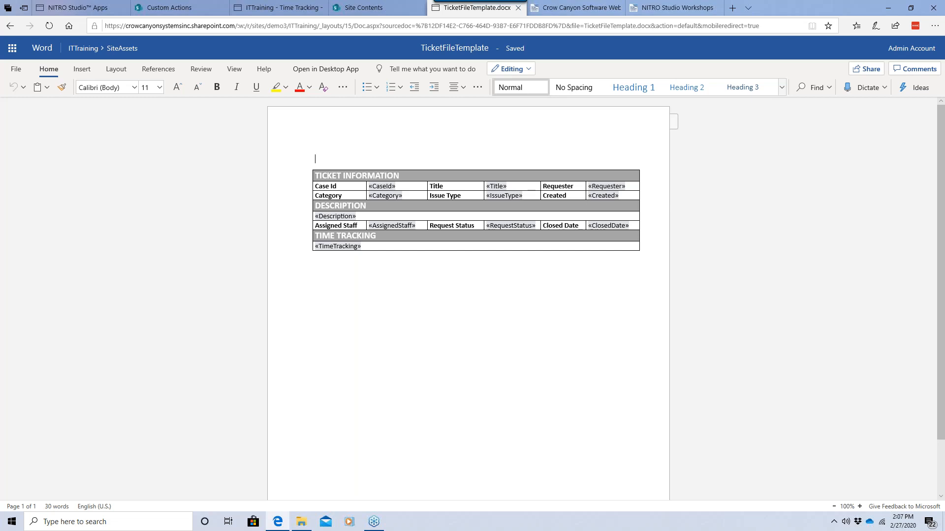
{"action": "left_click", "coordinate": [311, 70]}
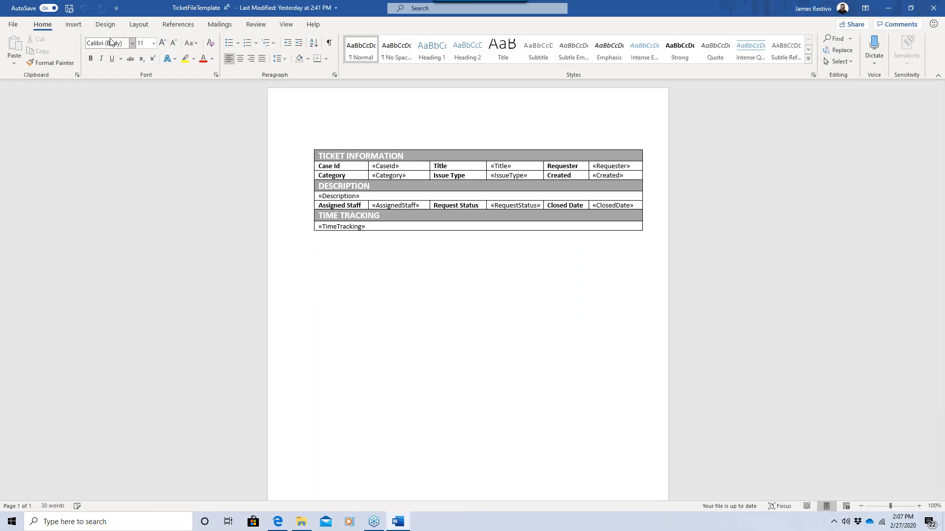
- Insert a MergeField named WebinarField into the template below the ticket table
{"action": "left_click", "coordinate": [78, 28]}
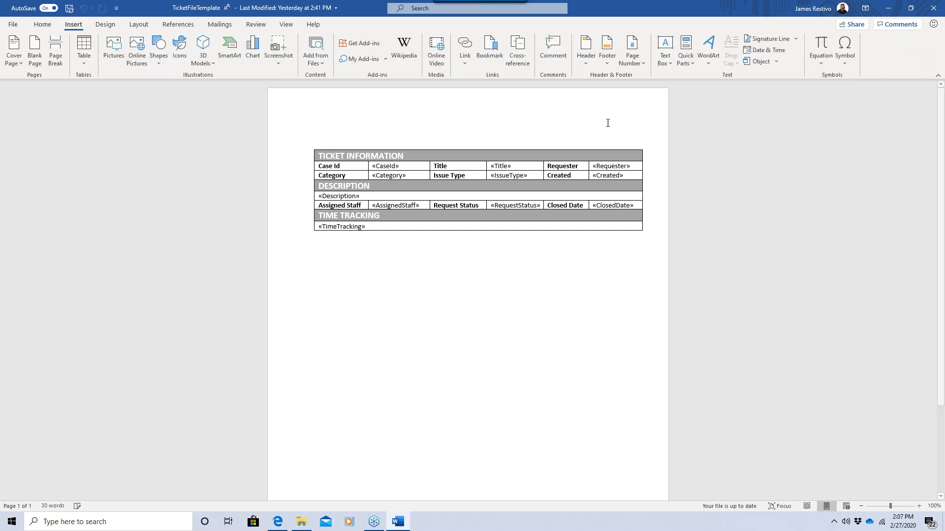
{"action": "left_click", "coordinate": [688, 64]}
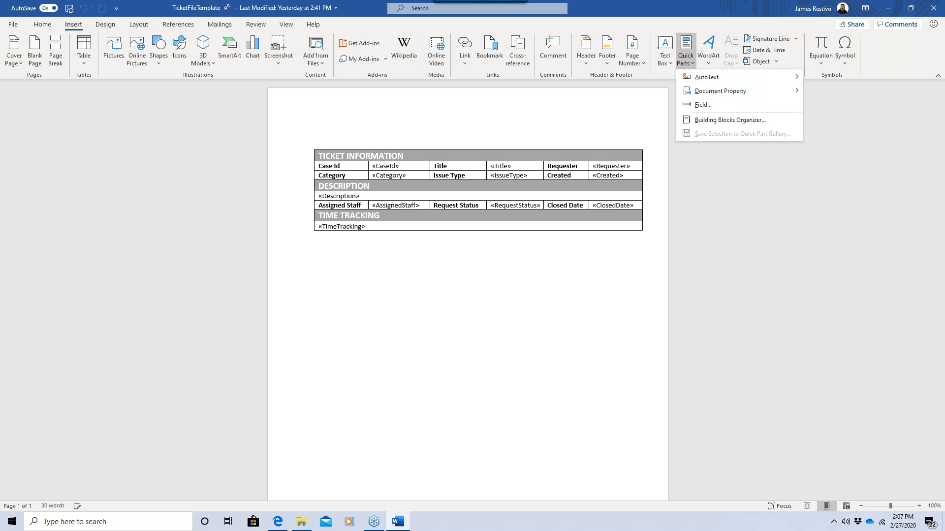
{"action": "left_click", "coordinate": [710, 105]}
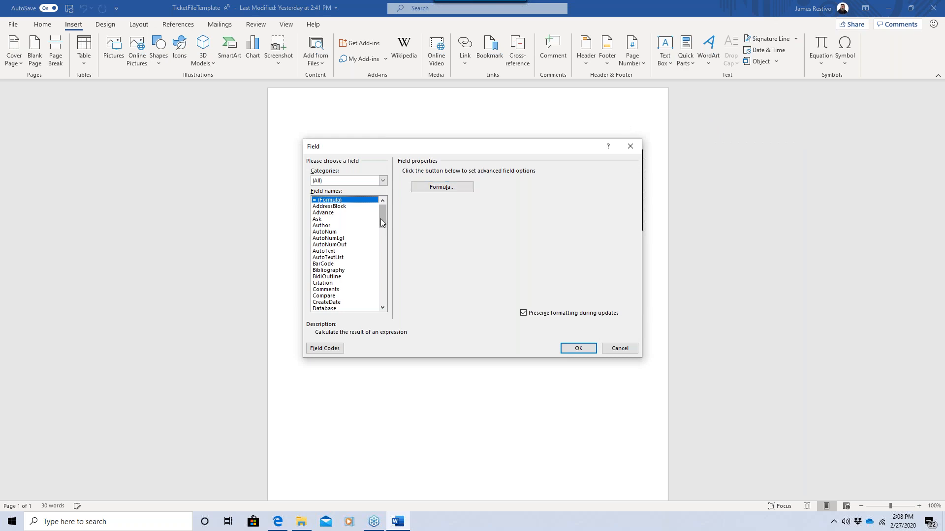
{"action": "left_click_drag", "start_coordinate": [382, 214], "coordinate": [387, 241]}
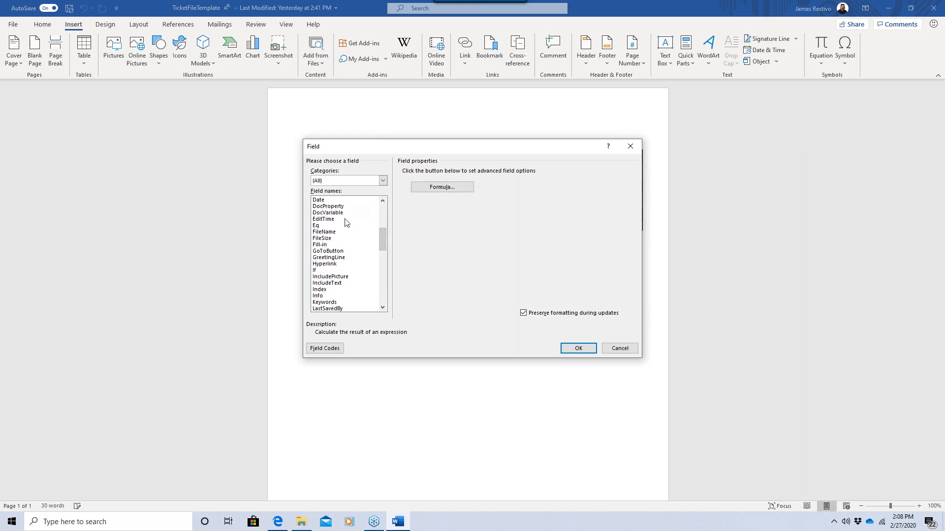
{"action": "left_click_drag", "start_coordinate": [383, 235], "coordinate": [380, 246]}
{"action": "left_click", "coordinate": [343, 271]}
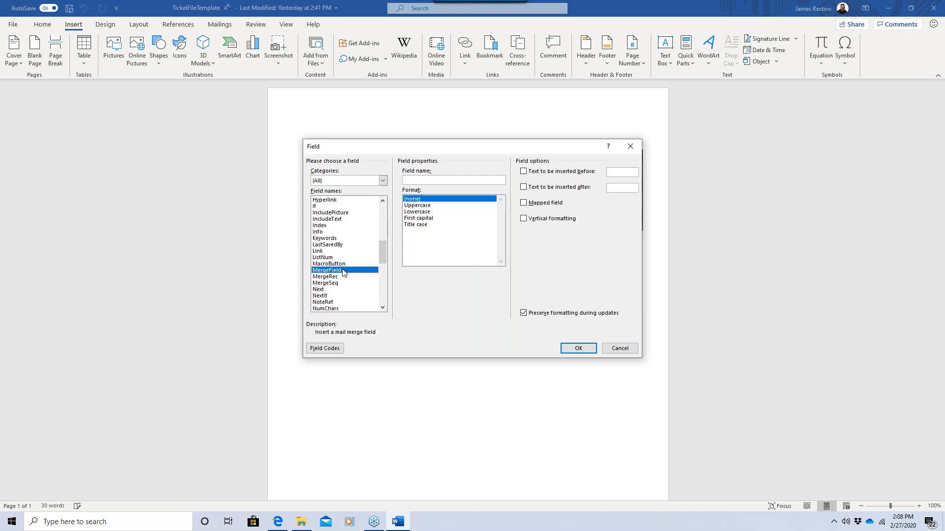
{"action": "left_click", "coordinate": [423, 181]}
{"action": "type", "text": "WebinarField"}
{"action": "left_click", "coordinate": [579, 349]}
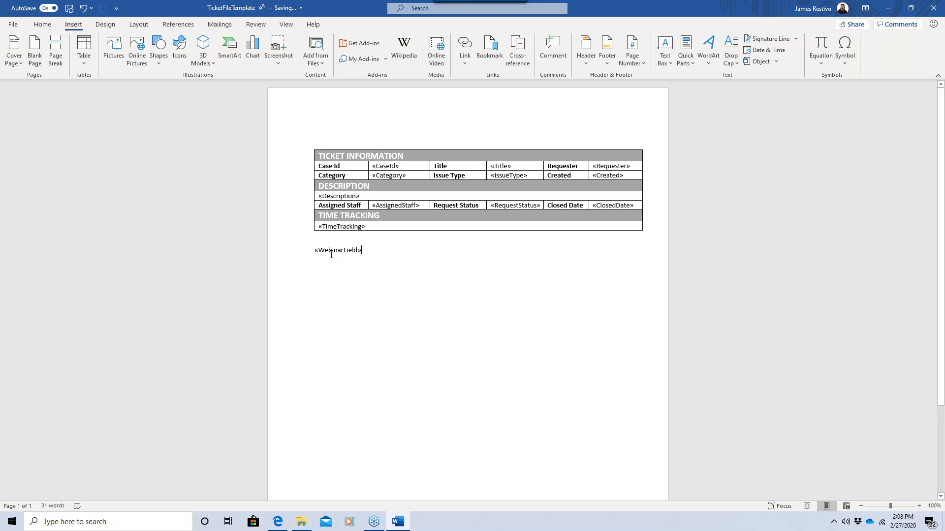
{"action": "left_click_drag", "start_coordinate": [368, 252], "coordinate": [300, 244]}
{"action": "left_click", "coordinate": [384, 261]}
{"action": "left_click_drag", "start_coordinate": [366, 252], "coordinate": [338, 252]}
{"action": "left_click", "coordinate": [385, 254]}
- Try inserting another MergeField after the Title merge field in the ticket table, and cancel
{"action": "left_click", "coordinate": [531, 166]}
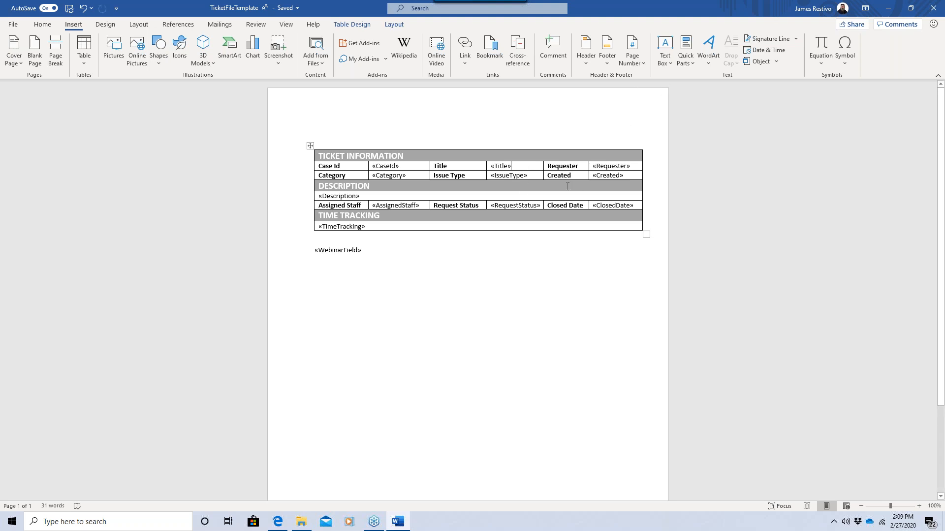
{"action": "left_click", "coordinate": [684, 63]}
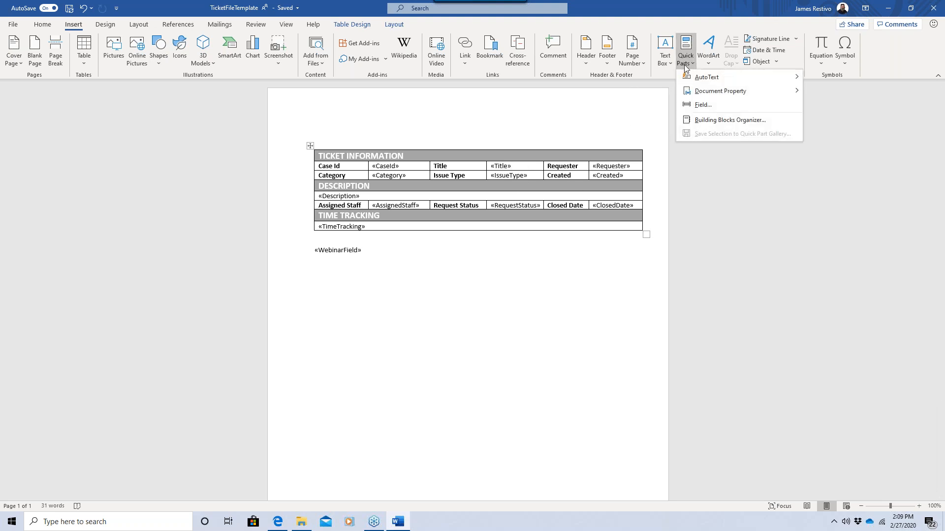
{"action": "left_click", "coordinate": [700, 105]}
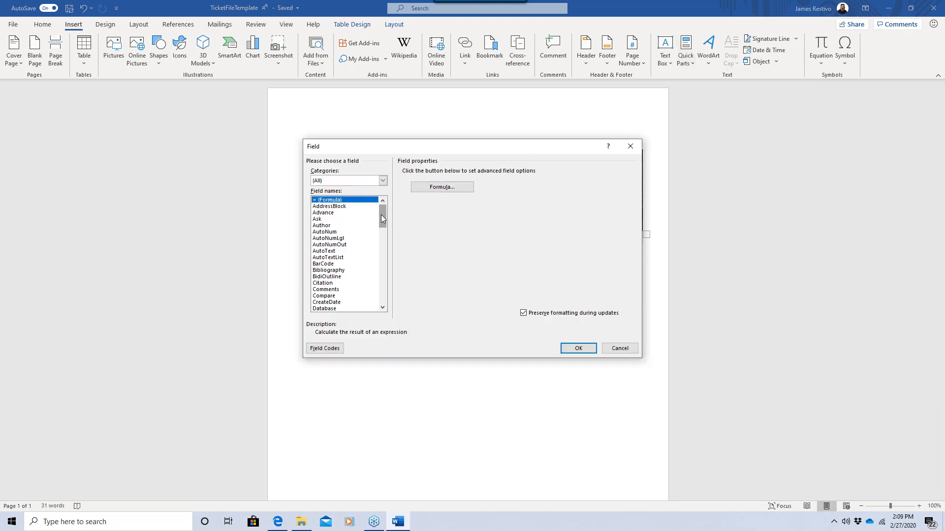
{"action": "left_click_drag", "start_coordinate": [382, 218], "coordinate": [382, 249]}
{"action": "left_click", "coordinate": [363, 277]}
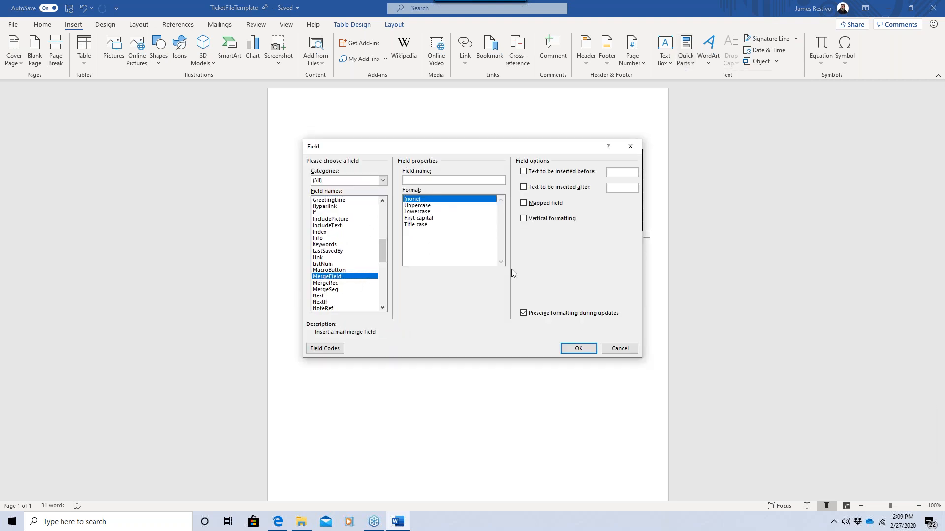
{"action": "left_click", "coordinate": [620, 348]}
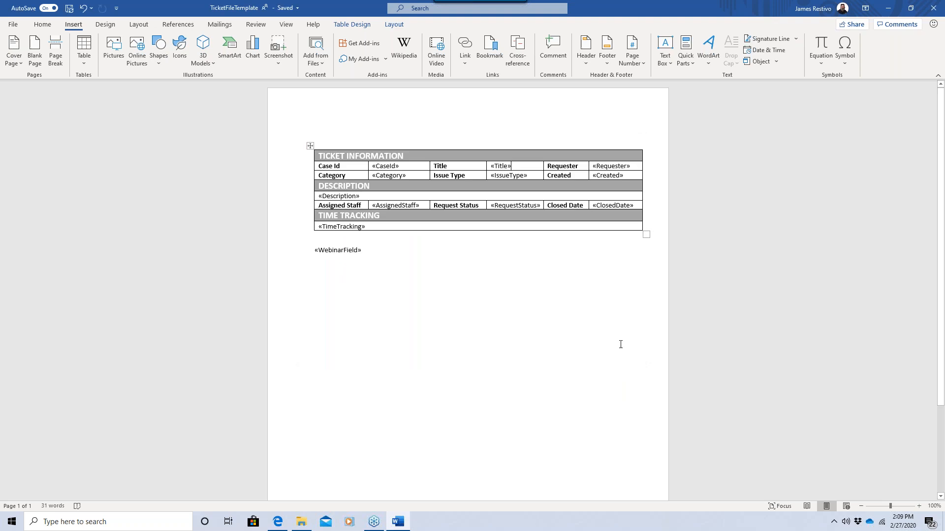
- Switch from desktop Word to the browser and resume editing TicketFileTemplate in Word online
{"action": "left_click", "coordinate": [463, 248]}
{"action": "double_click", "coordinate": [370, 227]}
{"action": "left_click", "coordinate": [376, 238]}
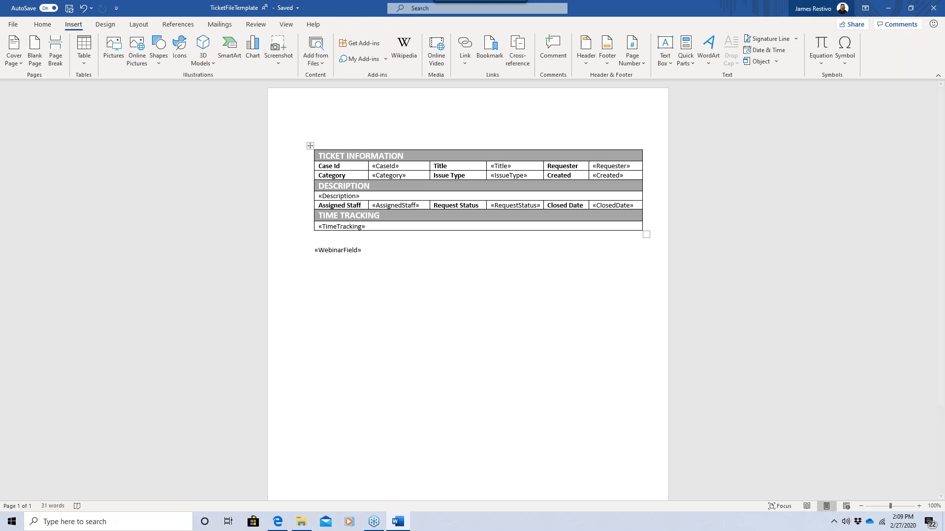
{"action": "left_click", "coordinate": [281, 525]}
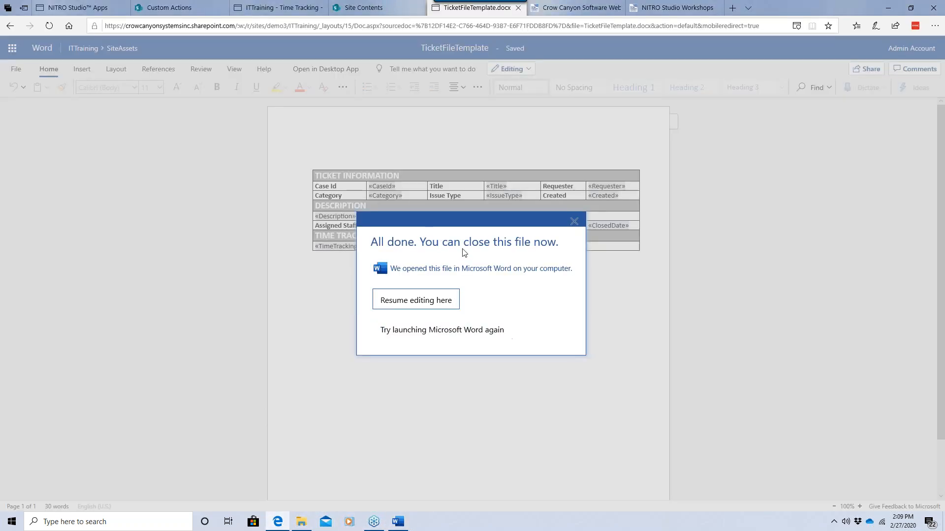
{"action": "left_click", "coordinate": [439, 302]}
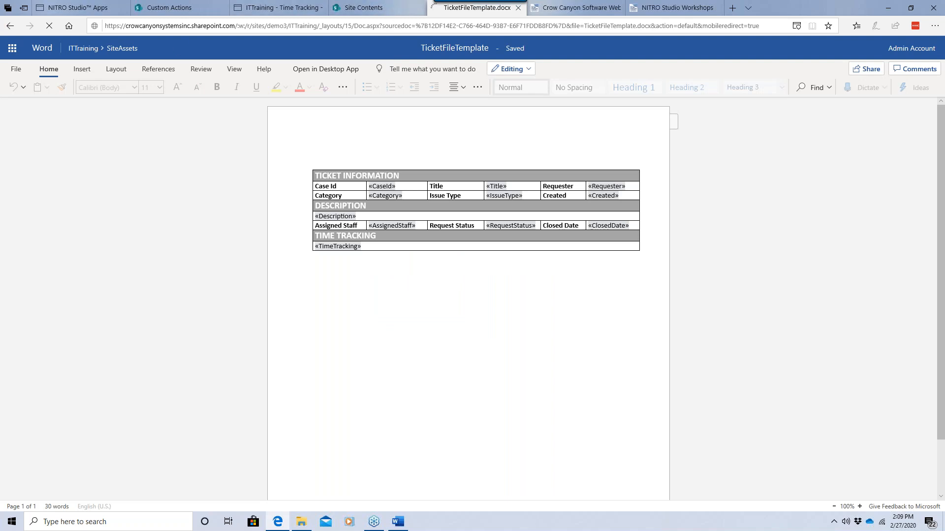
- Open the Linked Items app from the NITRO Studio Apps page and examine the configured linked items columns
{"action": "left_click", "coordinate": [188, 10]}
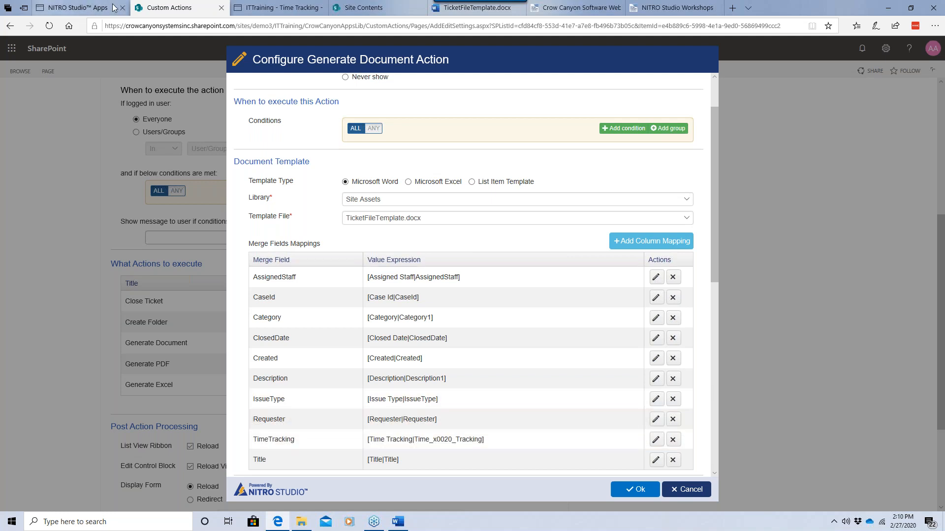
{"action": "left_click", "coordinate": [91, 11]}
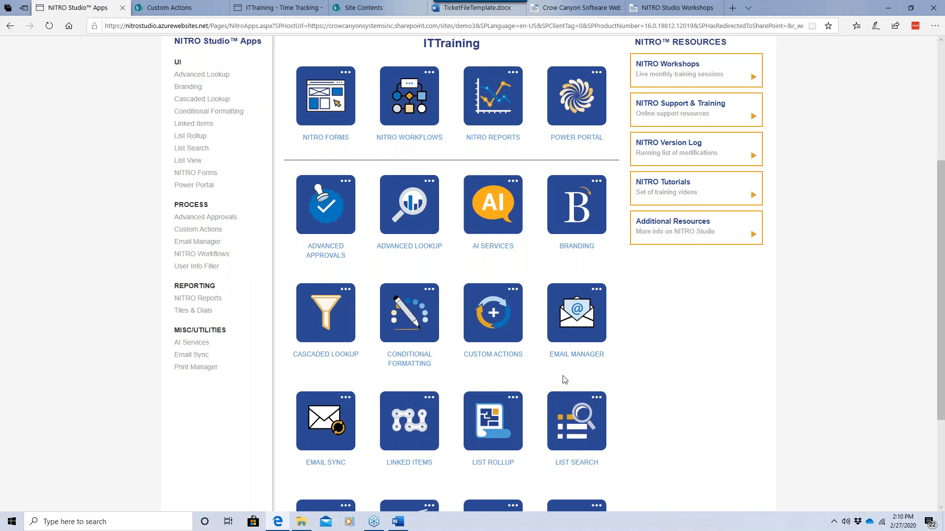
{"action": "scroll", "coordinate": [564, 379], "scroll_direction": "down", "scroll_amount": 1}
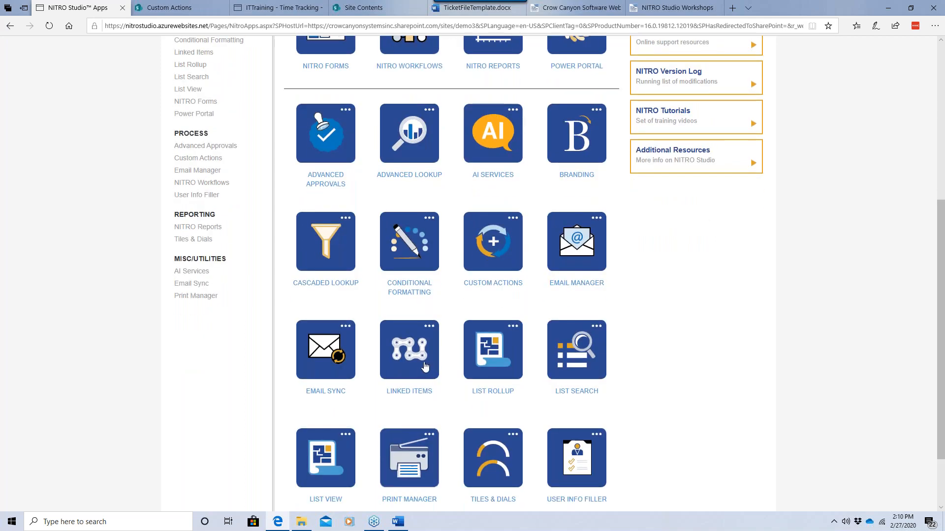
{"action": "left_click", "coordinate": [425, 366]}
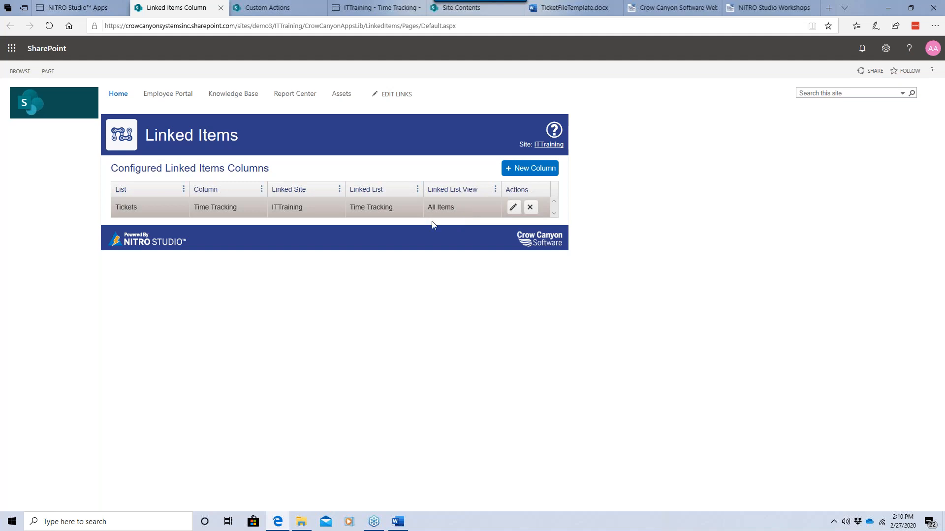
- Return to the Generate Document action's configuration and examine its merge field mappings and document saving settings
{"action": "left_click", "coordinate": [274, 11]}
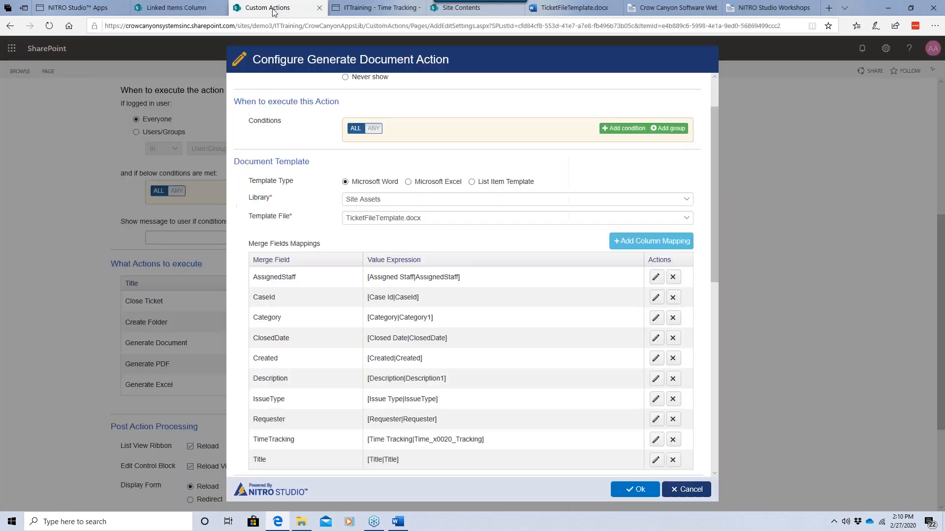
{"action": "scroll", "coordinate": [521, 283], "scroll_direction": "down", "scroll_amount": 2}
{"action": "scroll", "coordinate": [505, 270], "scroll_direction": "down", "scroll_amount": 3}
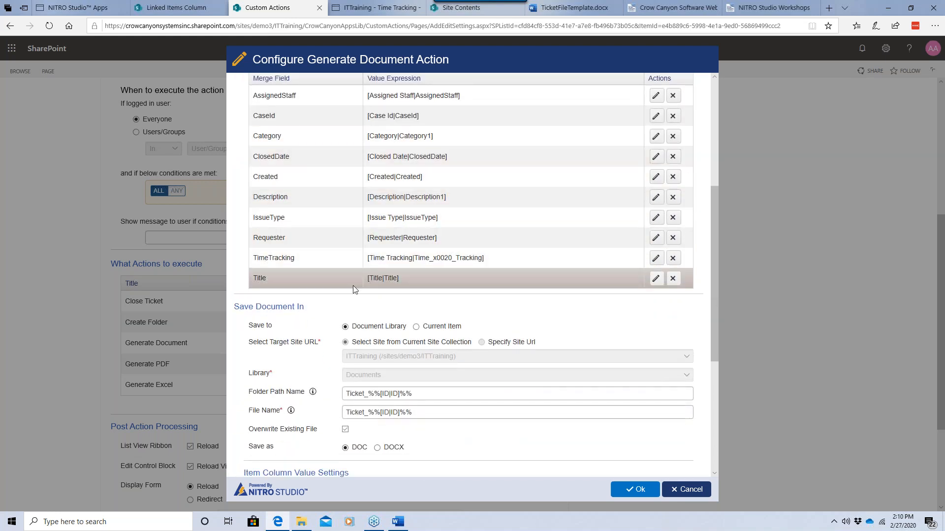
{"action": "scroll", "coordinate": [372, 290], "scroll_direction": "down", "scroll_amount": 1}
{"action": "scroll", "coordinate": [294, 277], "scroll_direction": "down", "scroll_amount": 1}
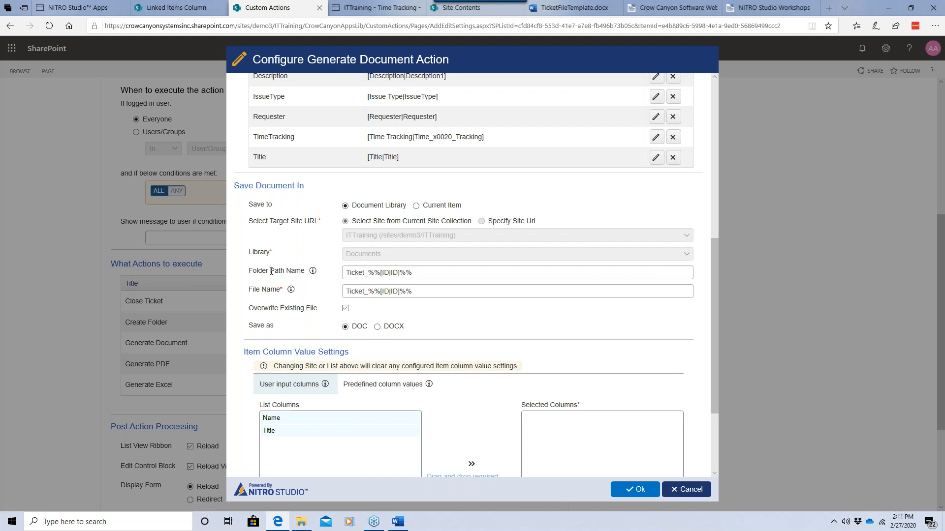
- Examine the ID placeholder in the folder path name and the remaining save and column value settings, and cancel the configuration
{"action": "left_click_drag", "start_coordinate": [262, 271], "coordinate": [305, 271]}
{"action": "left_click_drag", "start_coordinate": [369, 272], "coordinate": [428, 276]}
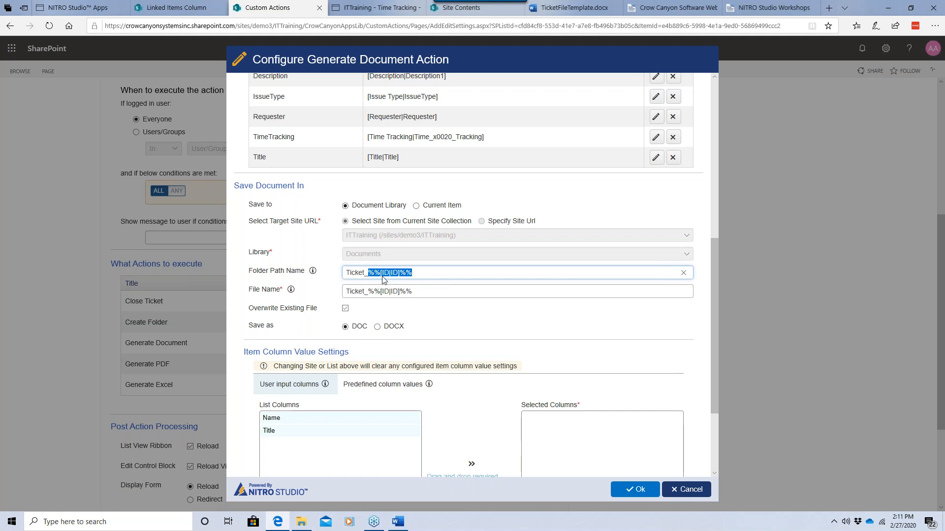
{"action": "left_click", "coordinate": [419, 274]}
{"action": "left_click_drag", "start_coordinate": [417, 274], "coordinate": [370, 277]}
{"action": "left_click", "coordinate": [401, 274]}
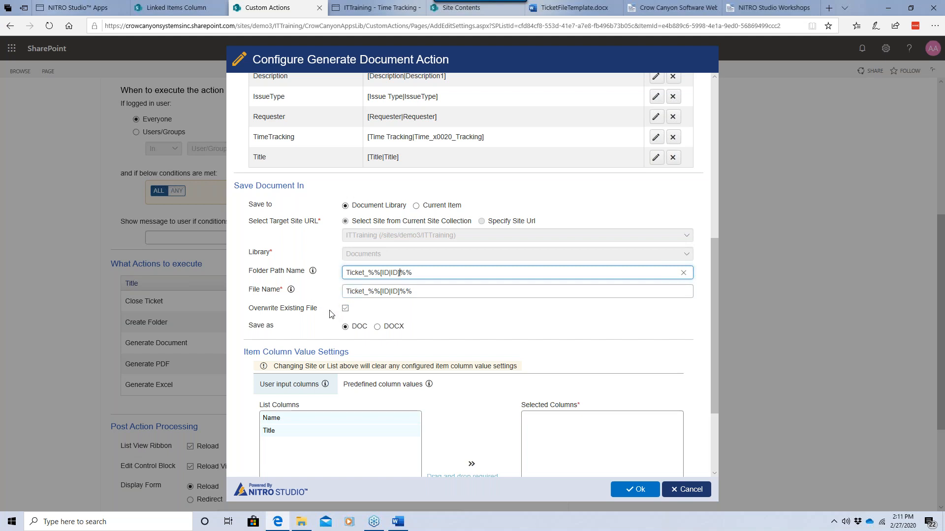
{"action": "scroll", "coordinate": [331, 313], "scroll_direction": "down", "scroll_amount": 1}
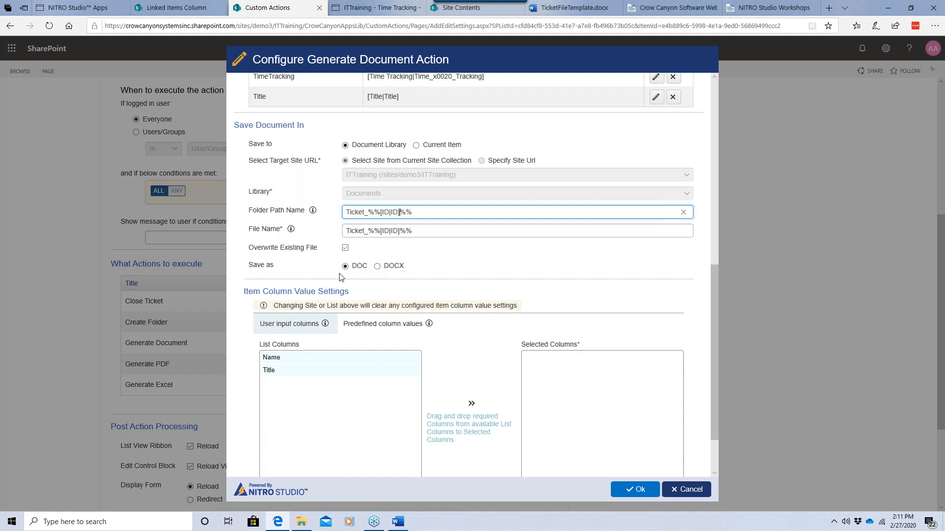
{"action": "scroll", "coordinate": [341, 276], "scroll_direction": "down", "scroll_amount": 2}
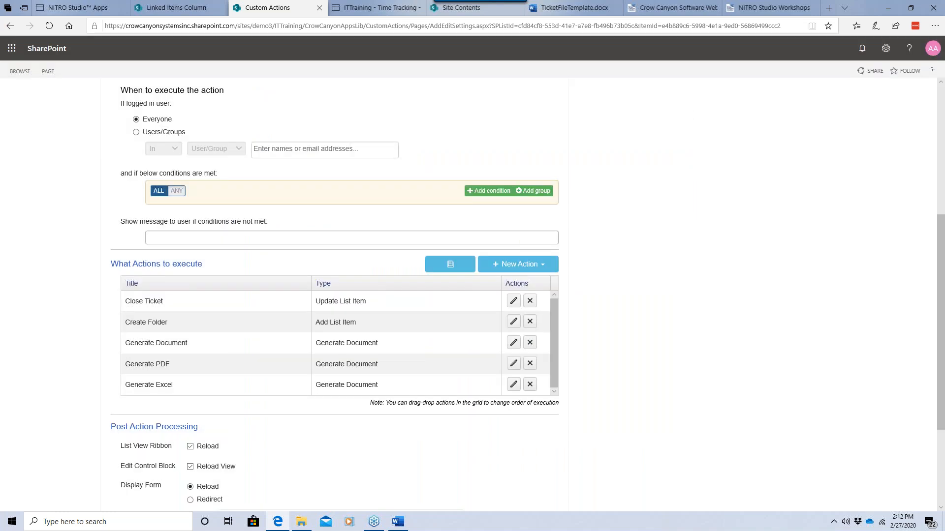
{"action": "left_click", "coordinate": [680, 495]}
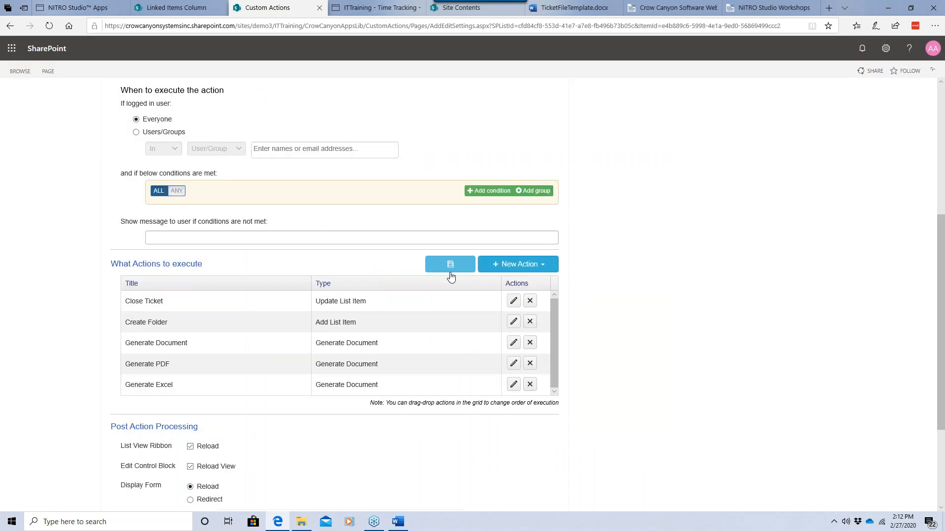
- Open the Generate Excel action's configuration and examine its Excel template file, bracketed merge field mappings and save settings
{"action": "left_click", "coordinate": [513, 384]}
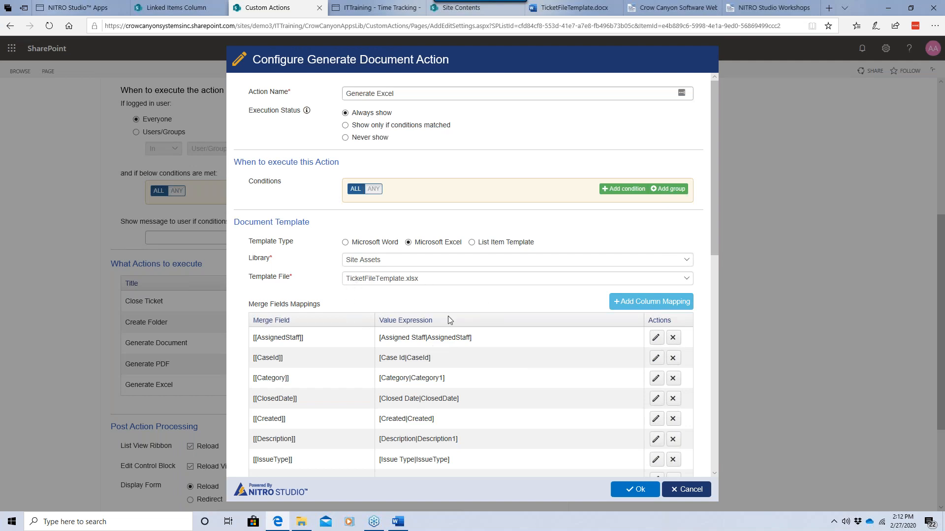
{"action": "scroll", "coordinate": [406, 357], "scroll_direction": "down", "scroll_amount": 1}
{"action": "scroll", "coordinate": [406, 357], "scroll_direction": "down", "scroll_amount": 2}
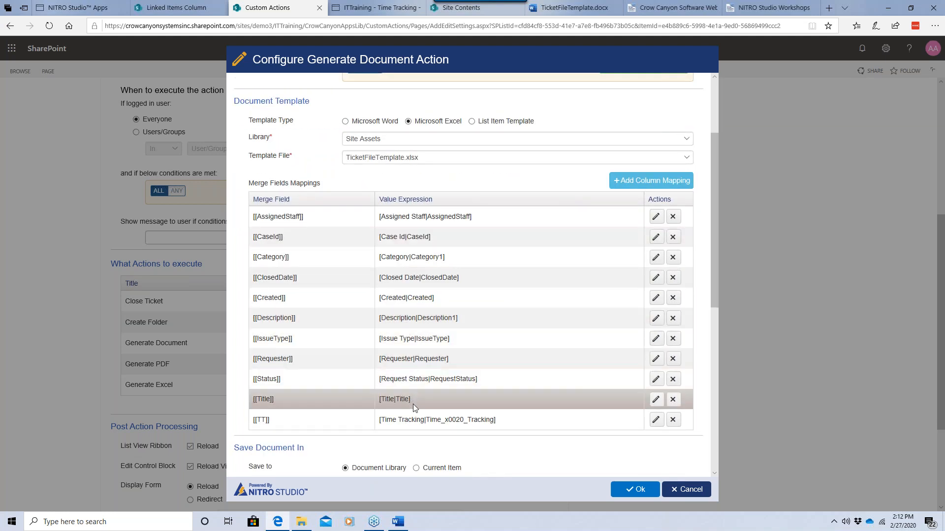
{"action": "scroll", "coordinate": [417, 407], "scroll_direction": "up", "scroll_amount": 3}
{"action": "scroll", "coordinate": [417, 411], "scroll_direction": "down", "scroll_amount": 4}
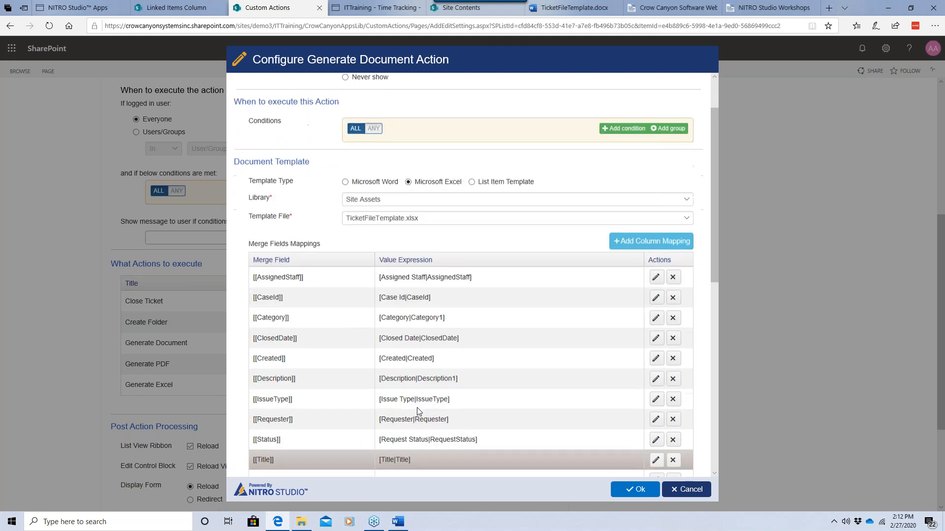
{"action": "scroll", "coordinate": [415, 431], "scroll_direction": "down", "scroll_amount": 1}
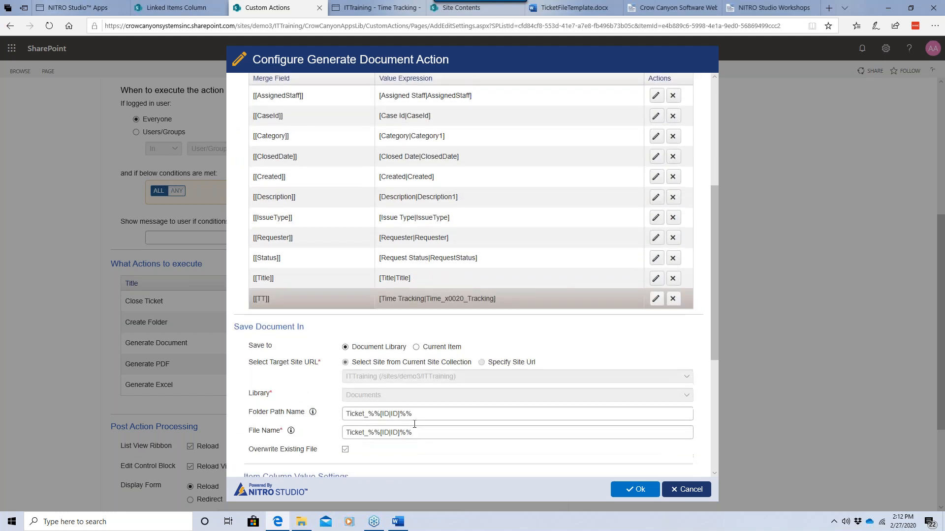
{"action": "scroll", "coordinate": [437, 337], "scroll_direction": "down", "scroll_amount": 3}
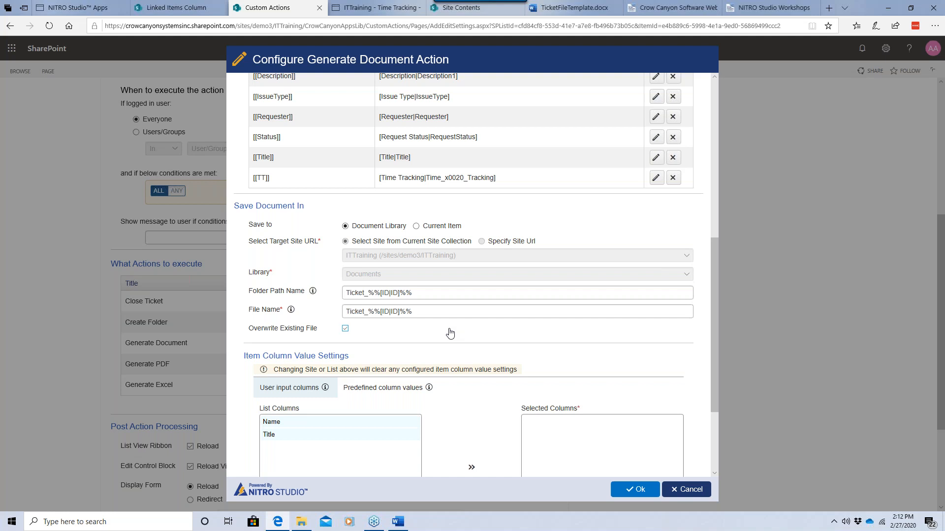
{"action": "scroll", "coordinate": [450, 333], "scroll_direction": "up", "scroll_amount": 4}
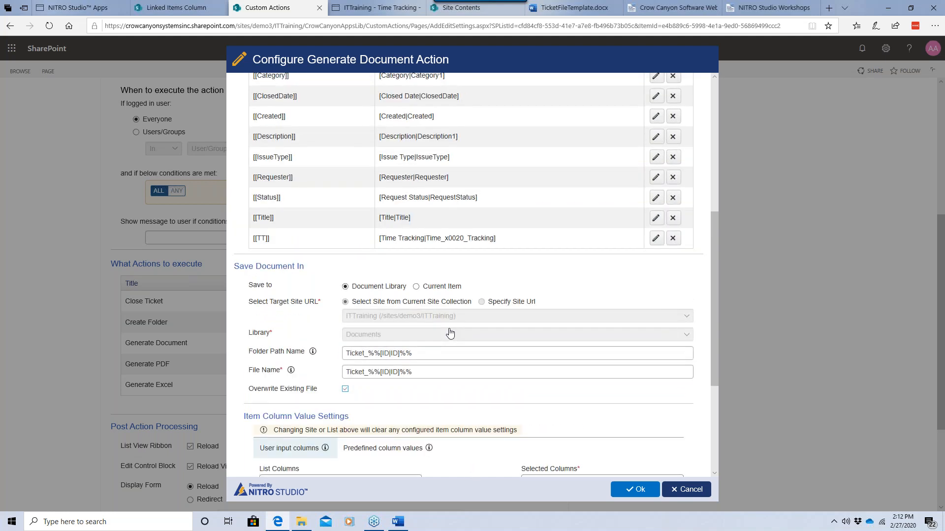
{"action": "scroll", "coordinate": [449, 333], "scroll_direction": "up", "scroll_amount": 3}
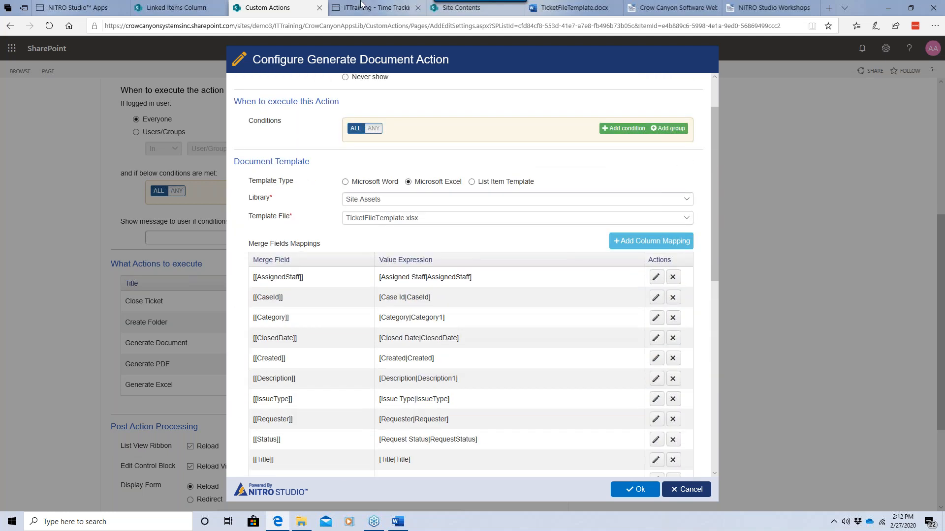
- Close the Word template's browser tab, open the TicketFileTemplate Excel workbook from the Site Assets library, and select the [[CaseId]] cell
{"action": "mouse_move", "coordinate": [442, 9]}
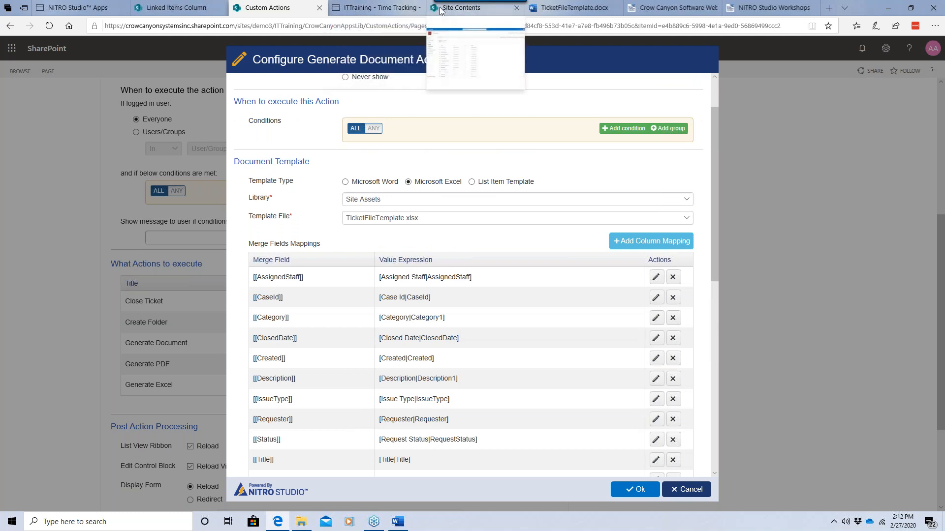
{"action": "left_click", "coordinate": [495, 13]}
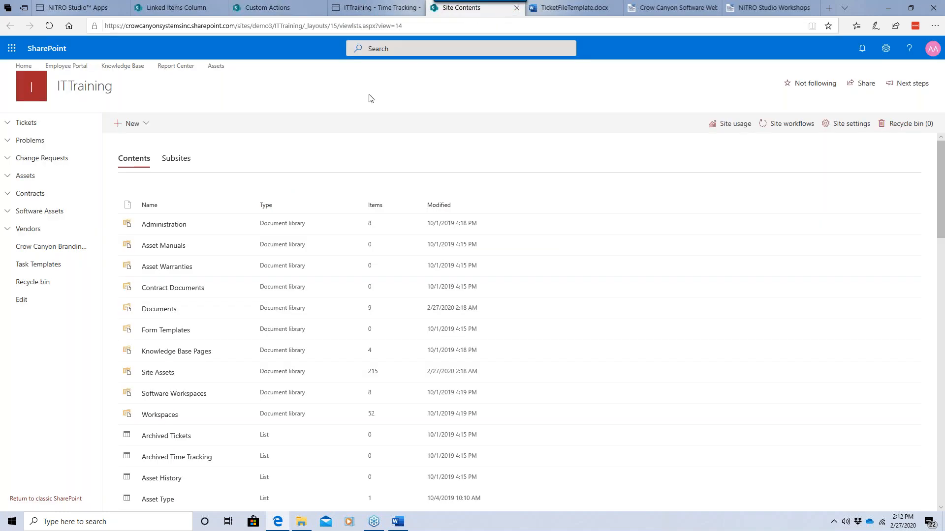
{"action": "left_click", "coordinate": [574, 7]}
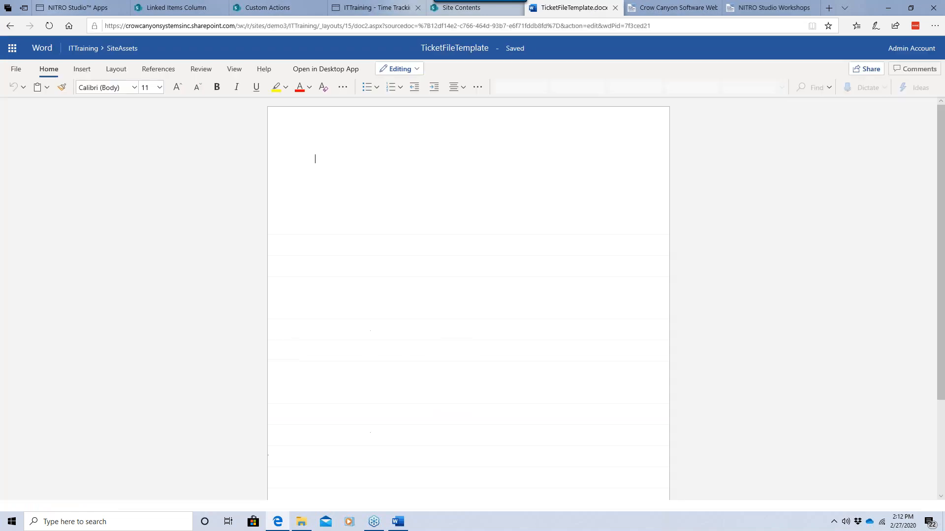
{"action": "left_click", "coordinate": [12, 25]}
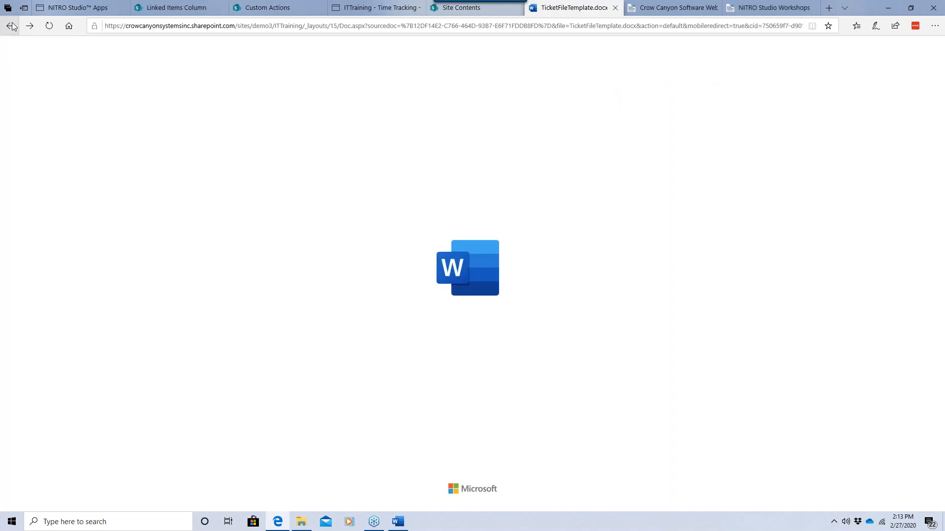
{"action": "left_click", "coordinate": [461, 7]}
{"action": "left_click", "coordinate": [158, 373]}
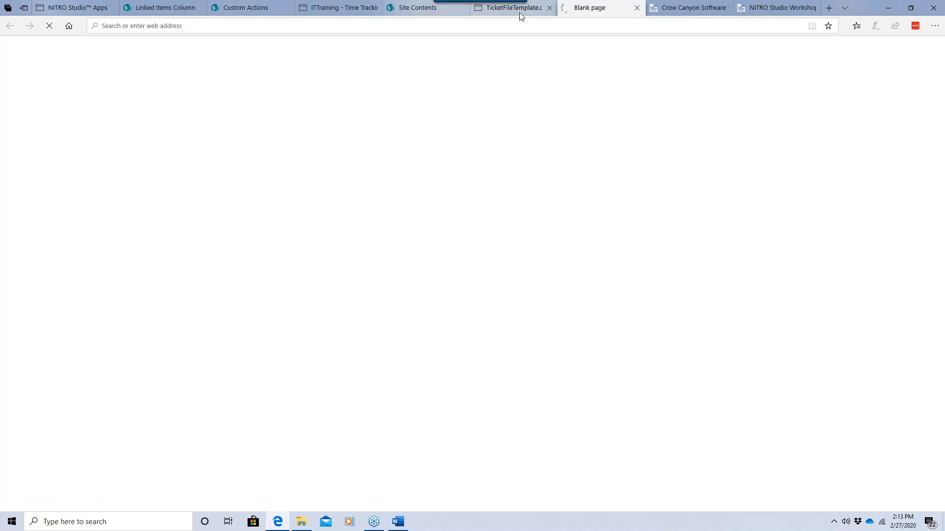
{"action": "left_click", "coordinate": [551, 8]}
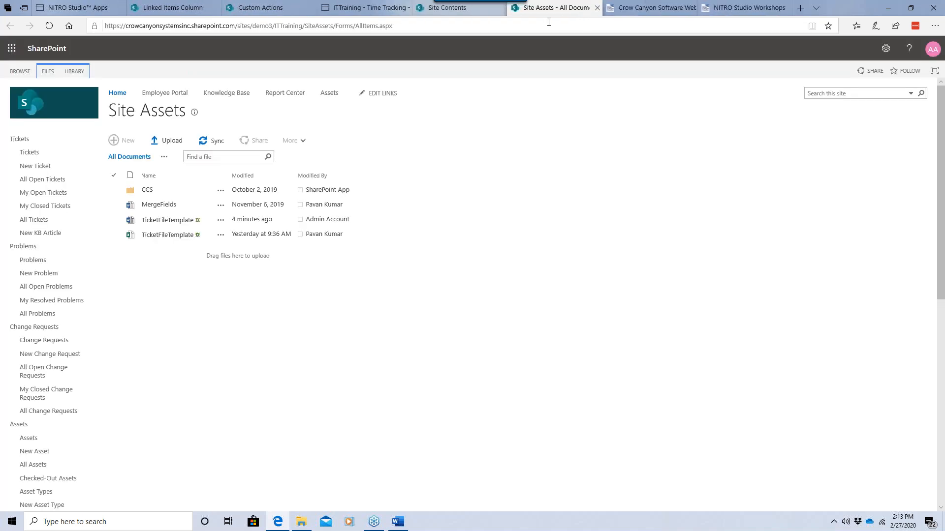
{"action": "left_click", "coordinate": [169, 235]}
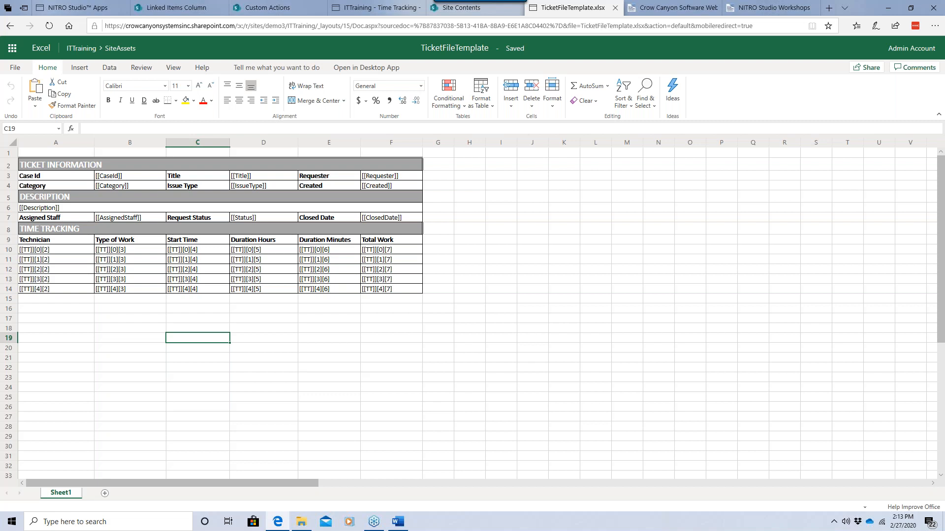
{"action": "left_click", "coordinate": [97, 178]}
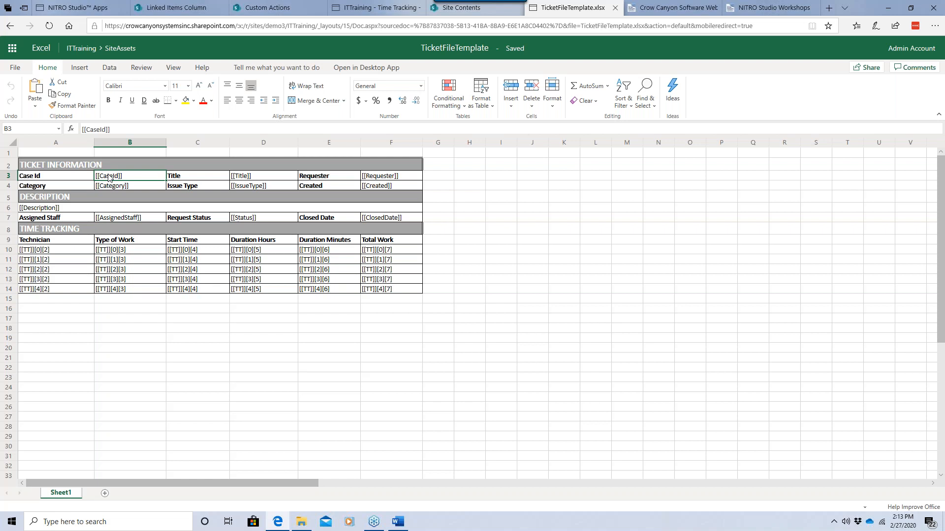
- Select the first Technician placeholder, compare it with the [[TT]] Time Tracking mapping in the Generate Excel configuration, and return to the workbook
{"action": "left_click", "coordinate": [68, 253]}
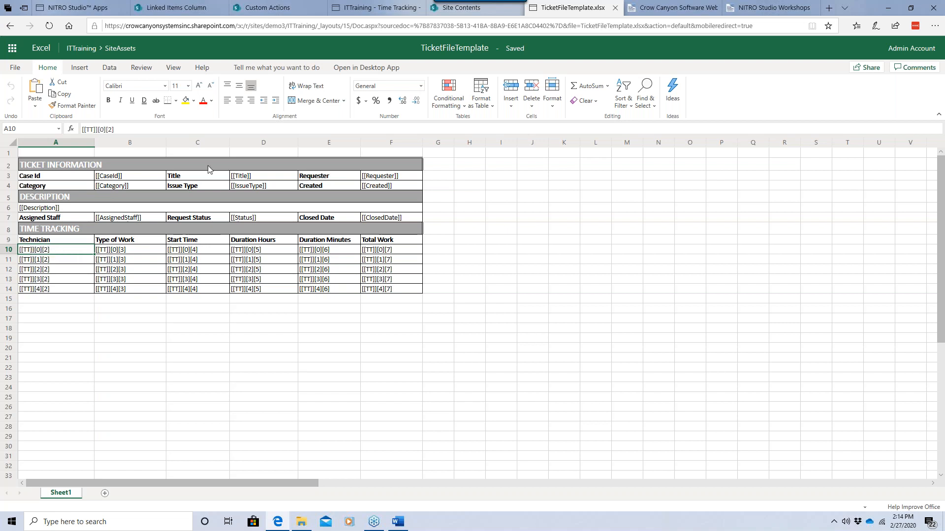
{"action": "left_click", "coordinate": [270, 10]}
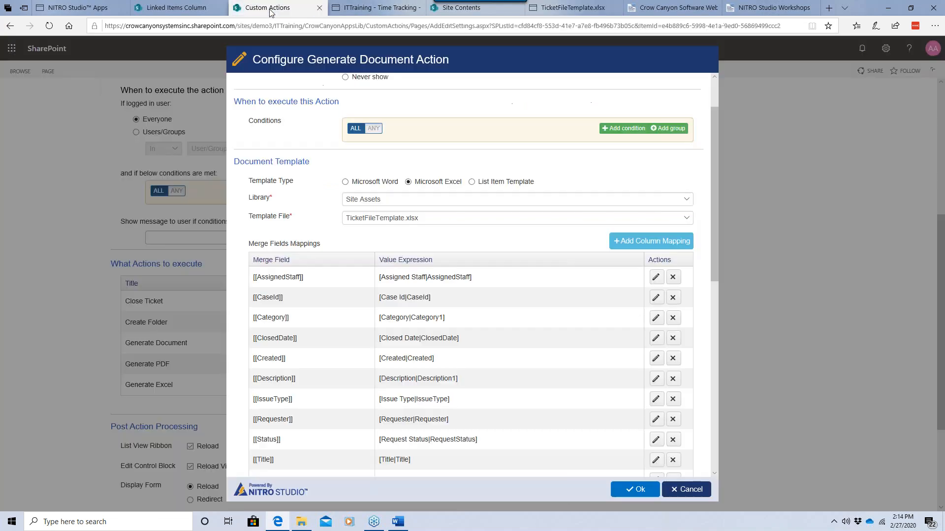
{"action": "scroll", "coordinate": [307, 433], "scroll_direction": "down", "scroll_amount": 5}
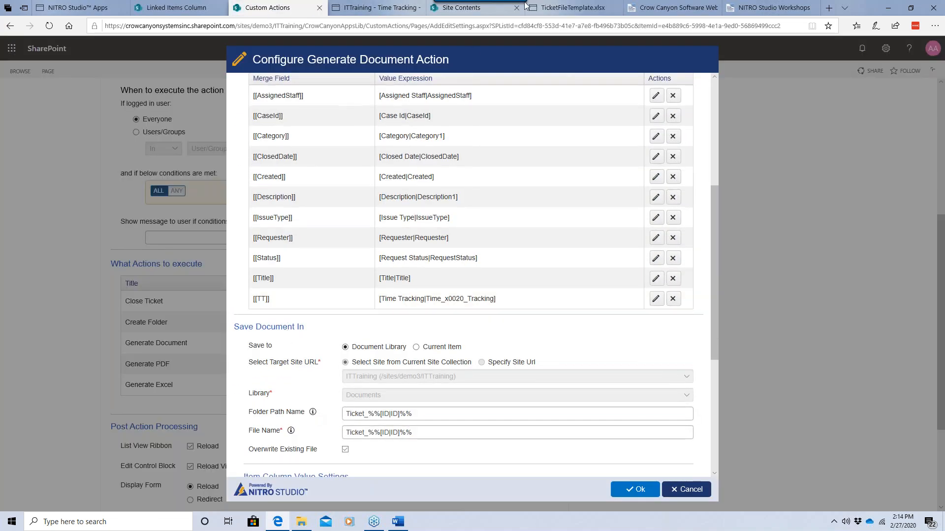
{"action": "left_click", "coordinate": [566, 10]}
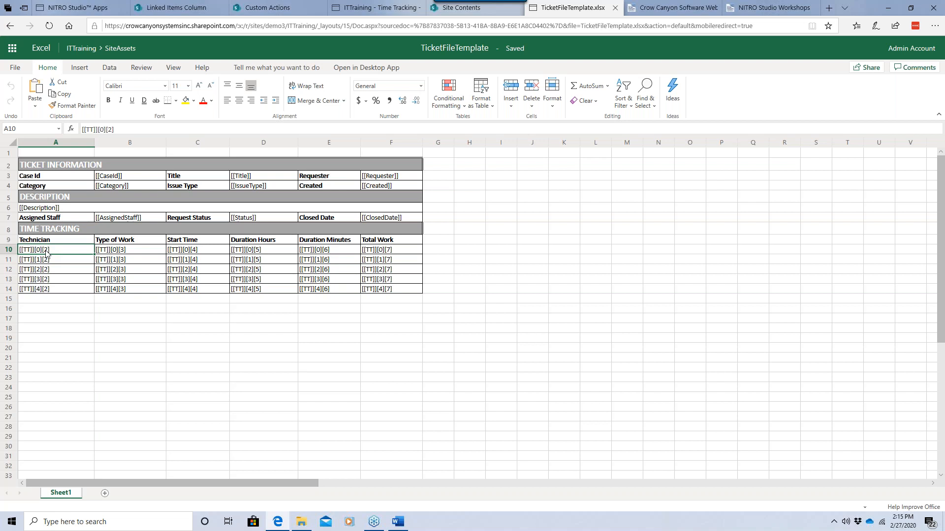
- Try to open the Time Tracking linked items column for editing, examine the Time Tracking list's column order, and return to the TicketFileTemplate workbook
{"action": "left_click", "coordinate": [171, 10]}
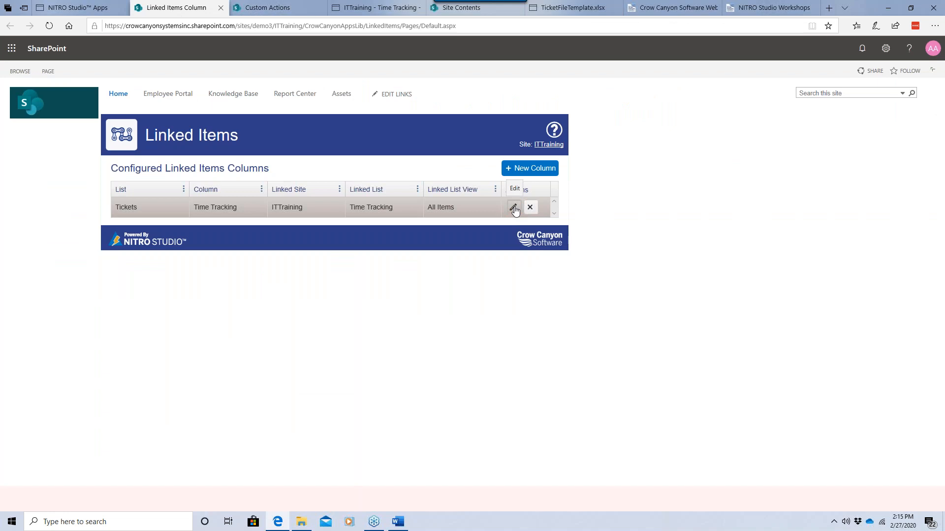
{"action": "left_click", "coordinate": [514, 208]}
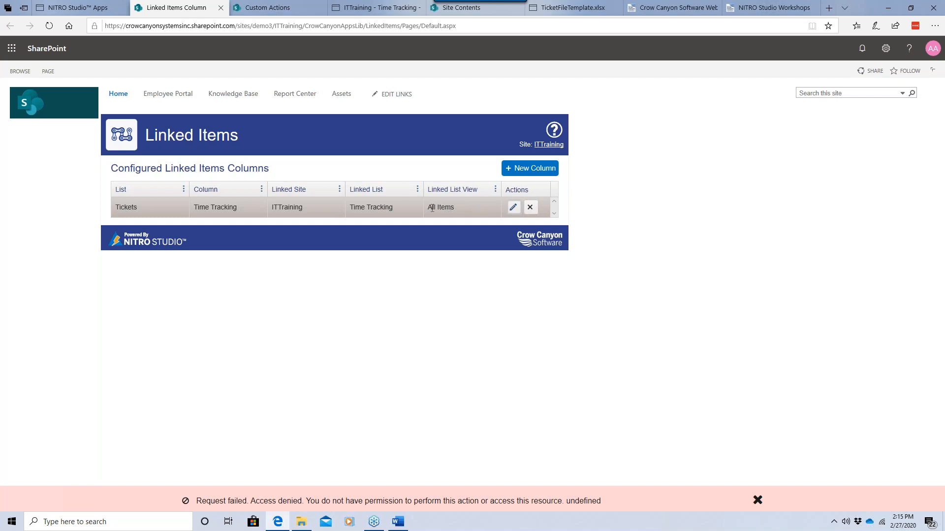
{"action": "left_click", "coordinate": [374, 10]}
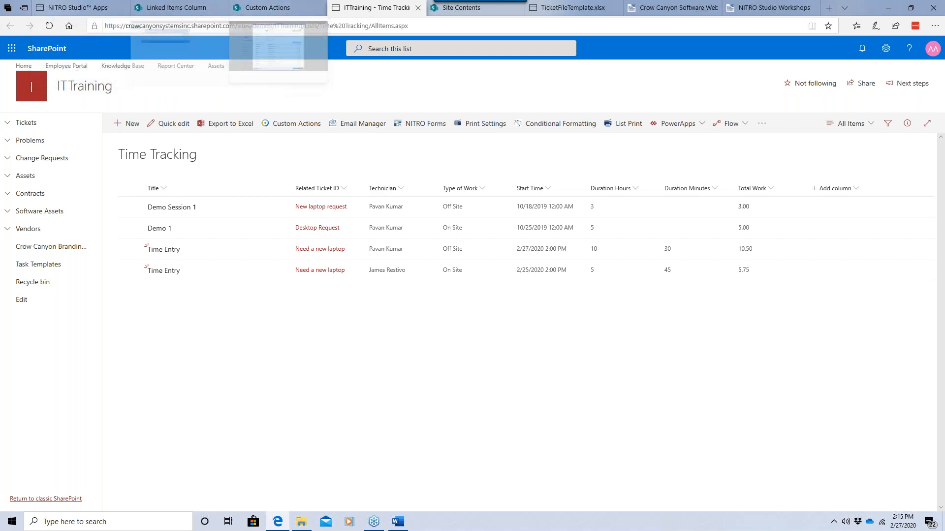
{"action": "left_click", "coordinate": [555, 10]}
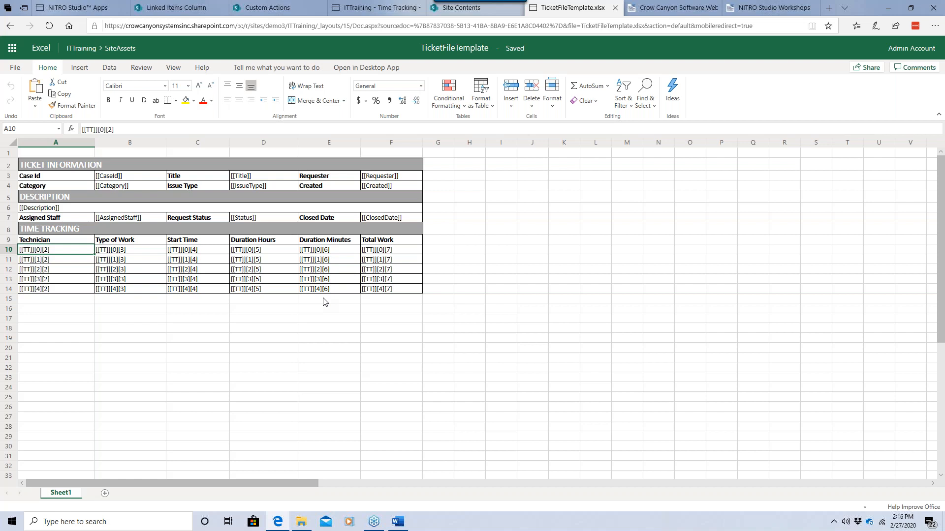
- Return to the Generate Excel action's configuration, review its template settings, and cancel it
{"action": "left_click", "coordinate": [197, 9]}
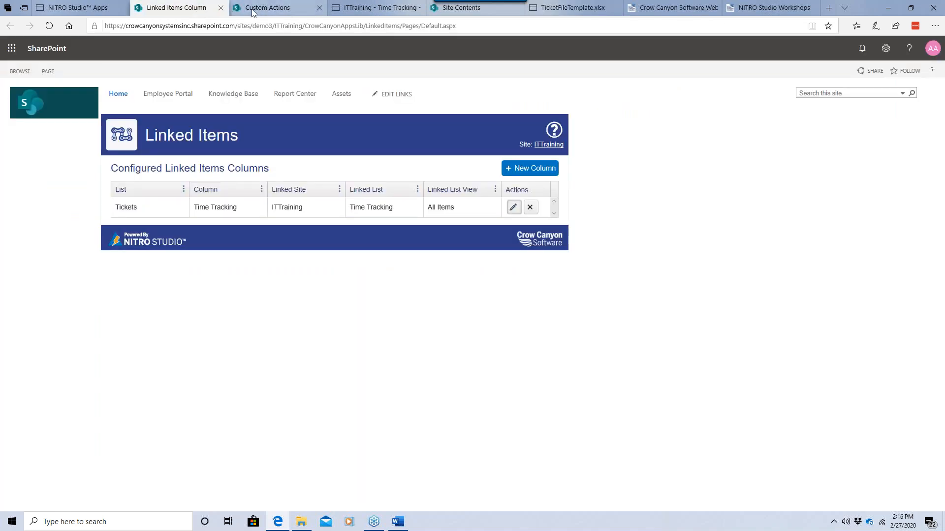
{"action": "left_click", "coordinate": [253, 11]}
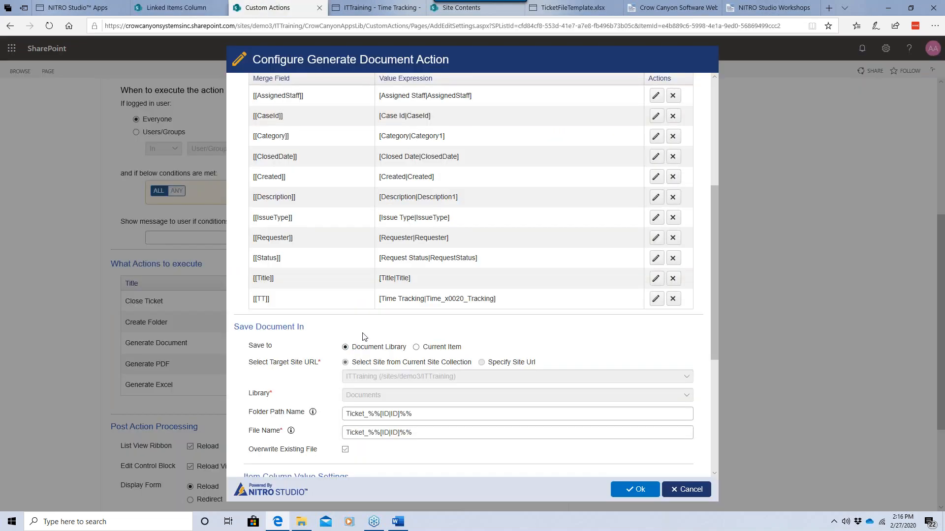
{"action": "scroll", "coordinate": [361, 340], "scroll_direction": "up", "scroll_amount": 5}
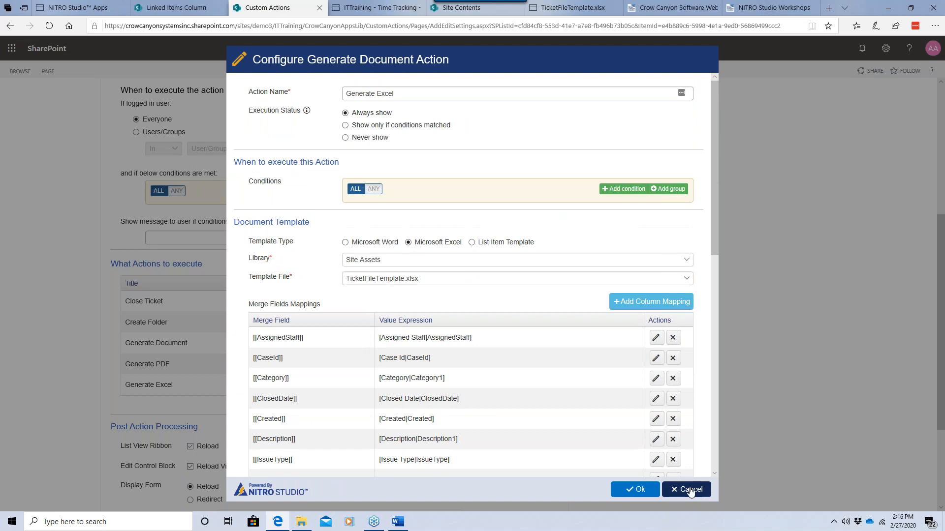
{"action": "left_click", "coordinate": [690, 490]}
- Open the Generate PDF action's configuration and check the List Item Template choices, keeping TicketTemplate selected
{"action": "left_click", "coordinate": [514, 364]}
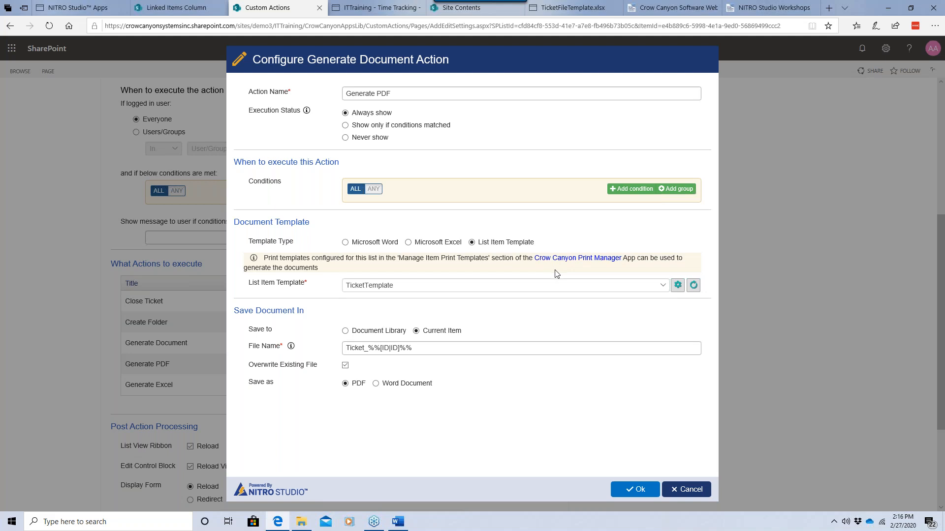
{"action": "left_click", "coordinate": [414, 288]}
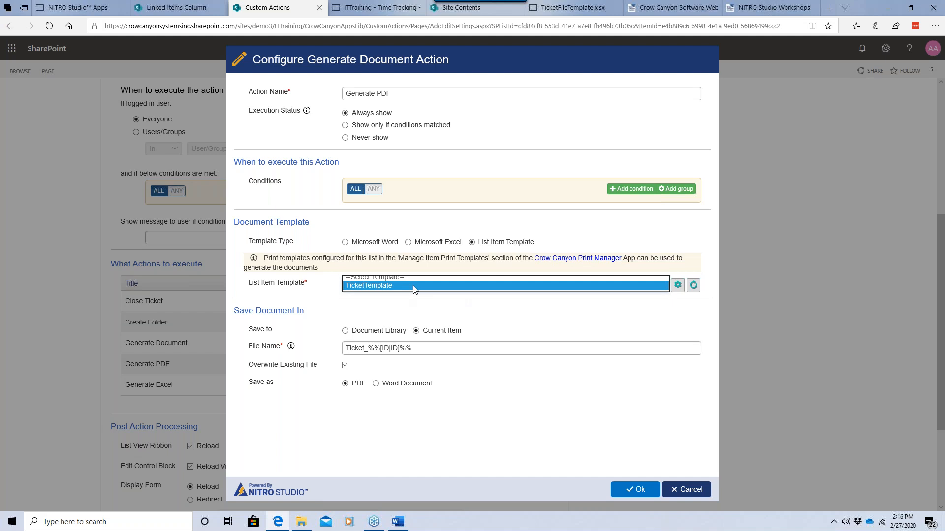
{"action": "left_click", "coordinate": [414, 287]}
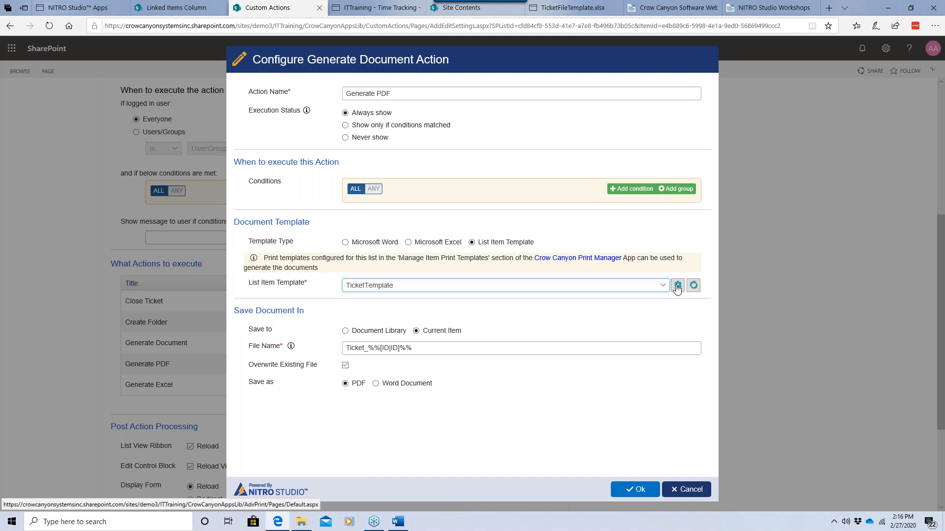
- Open TicketTemplate from Print Manager's item print templates and examine its rich text column placeholders and the list of available fields
{"action": "left_click", "coordinate": [677, 286]}
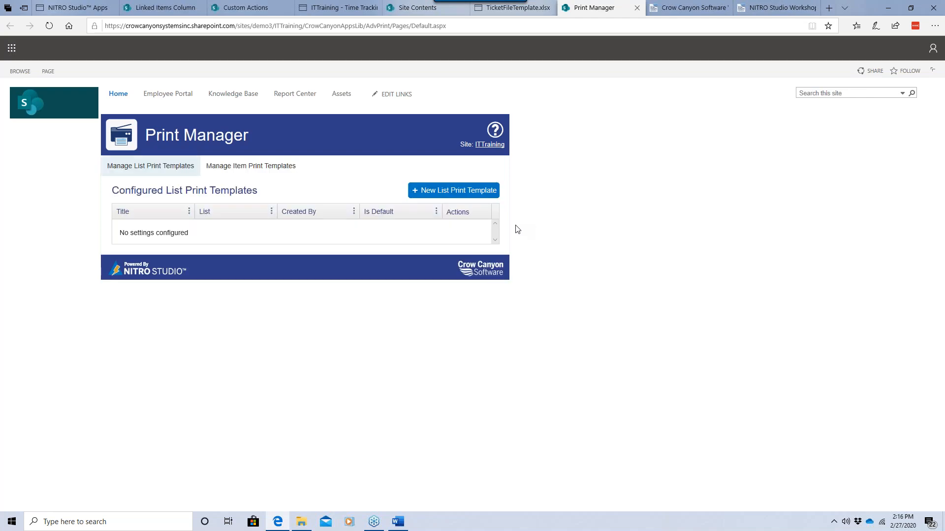
{"action": "left_click", "coordinate": [216, 177]}
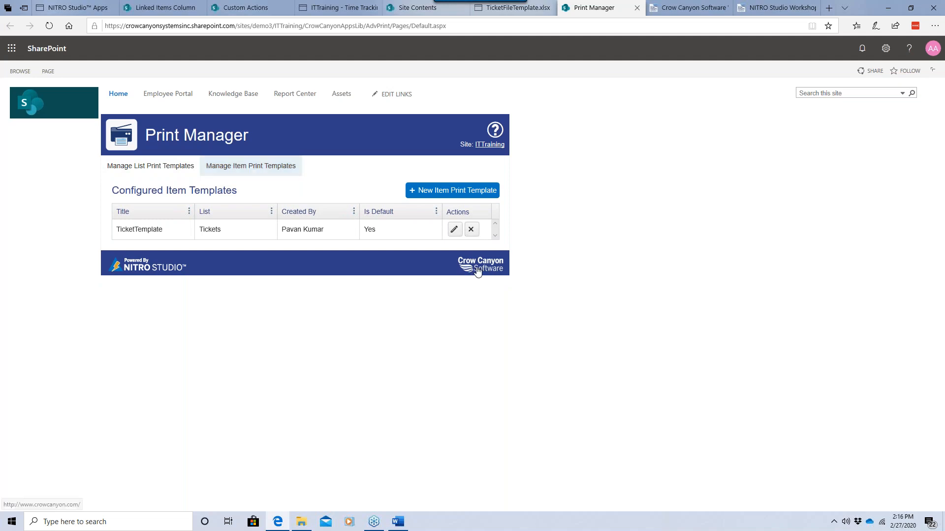
{"action": "left_click", "coordinate": [453, 229]}
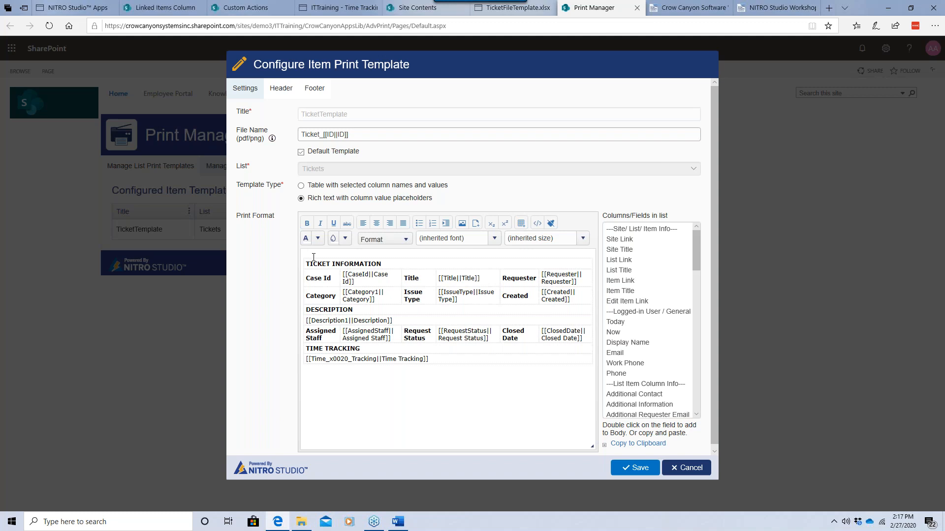
{"action": "left_click", "coordinate": [382, 282]}
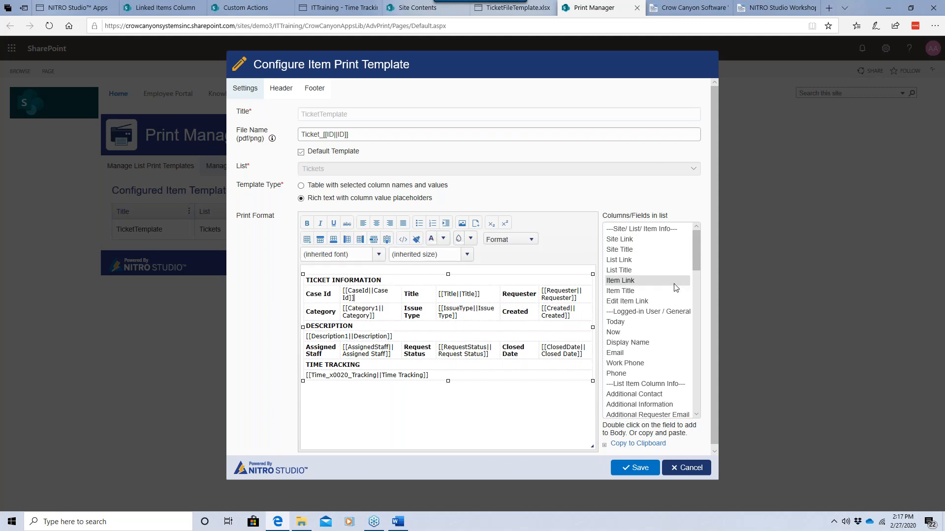
{"action": "mouse_move", "coordinate": [697, 241]}
{"action": "left_mouse_down"}
{"action": "mouse_move", "coordinate": [701, 255]}
{"action": "mouse_move", "coordinate": [698, 236]}
{"action": "mouse_move", "coordinate": [678, 245]}
{"action": "left_mouse_up"}
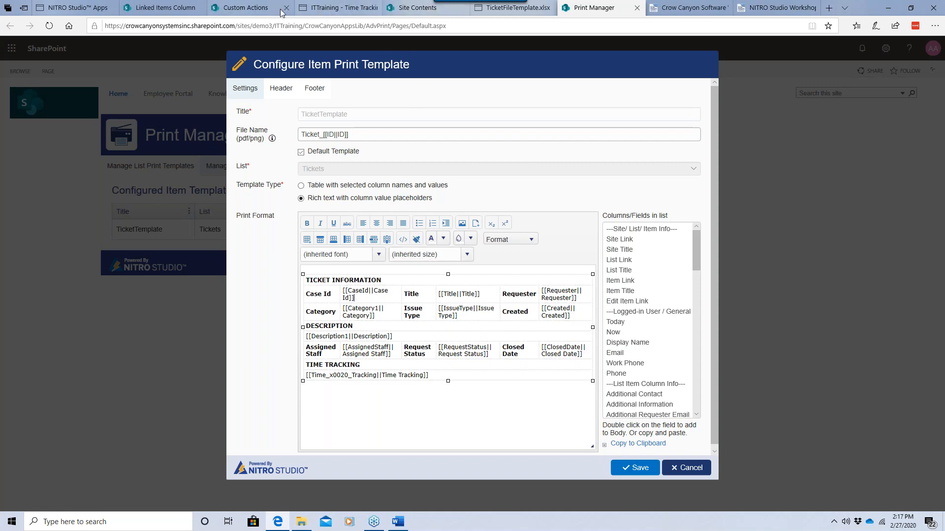
- Return to the Generate PDF configuration and compare the Document Library and Current Item save options, leaving Current Item selected
{"action": "left_click", "coordinate": [264, 10]}
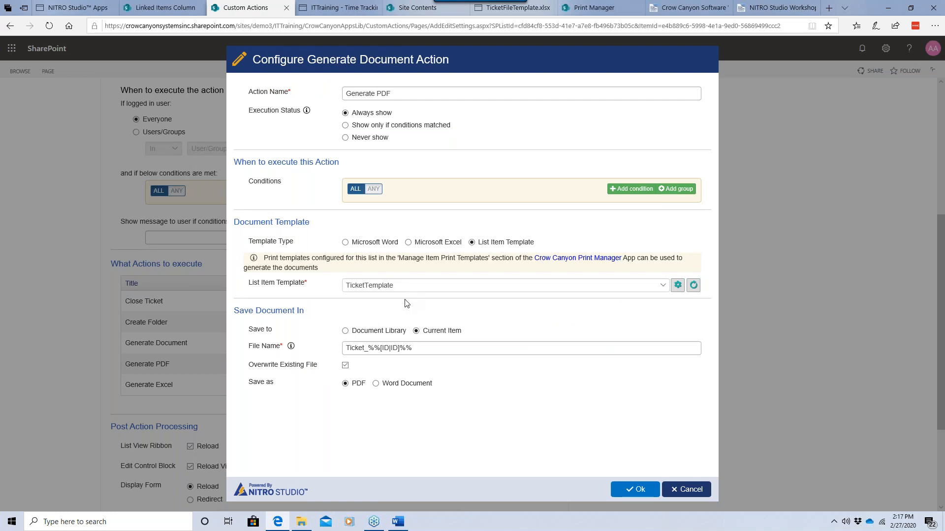
{"action": "left_click", "coordinate": [345, 332]}
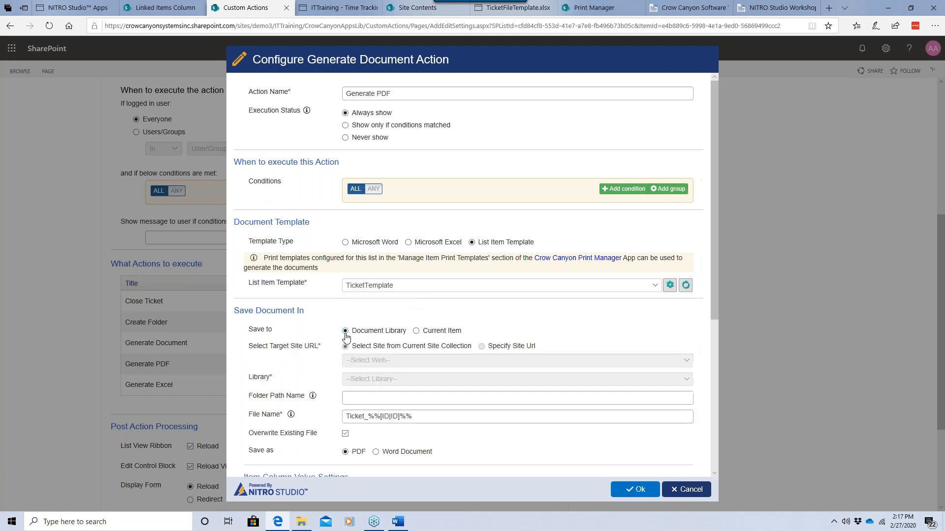
{"action": "scroll", "coordinate": [318, 339], "scroll_direction": "down", "scroll_amount": 1}
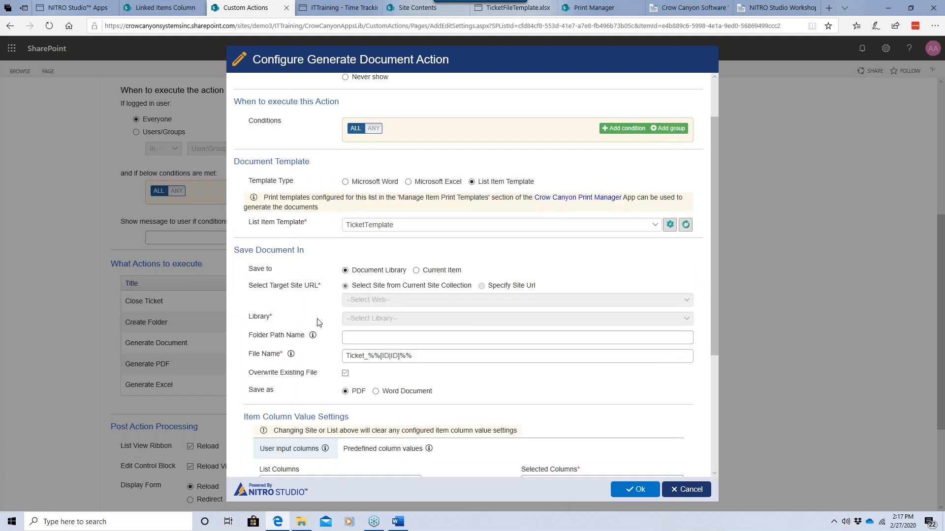
{"action": "left_click", "coordinate": [416, 270]}
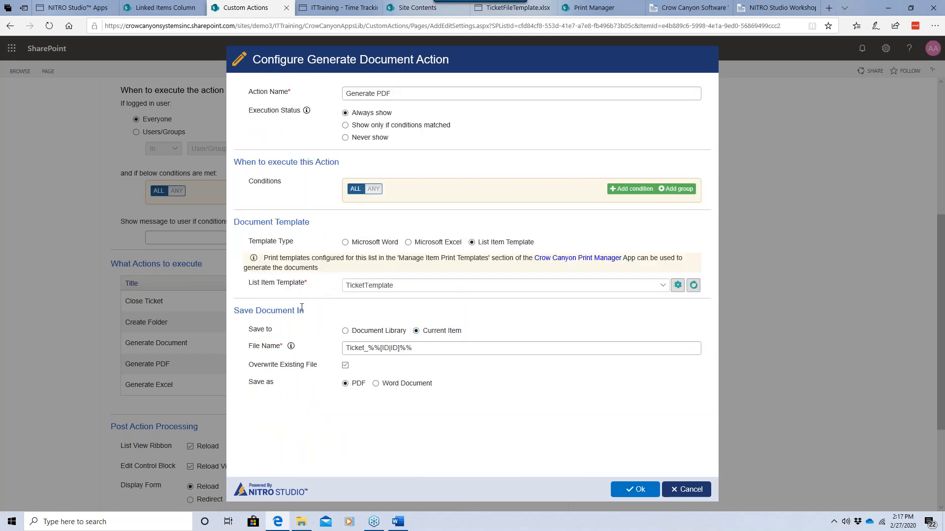
- Switch the save destination to Document Library, examine the PDF and Word save formats and item column value settings, and cancel the configuration
{"action": "left_click", "coordinate": [344, 331]}
{"action": "scroll", "coordinate": [336, 350], "scroll_direction": "down", "scroll_amount": 1}
{"action": "scroll", "coordinate": [336, 350], "scroll_direction": "down", "scroll_amount": 4}
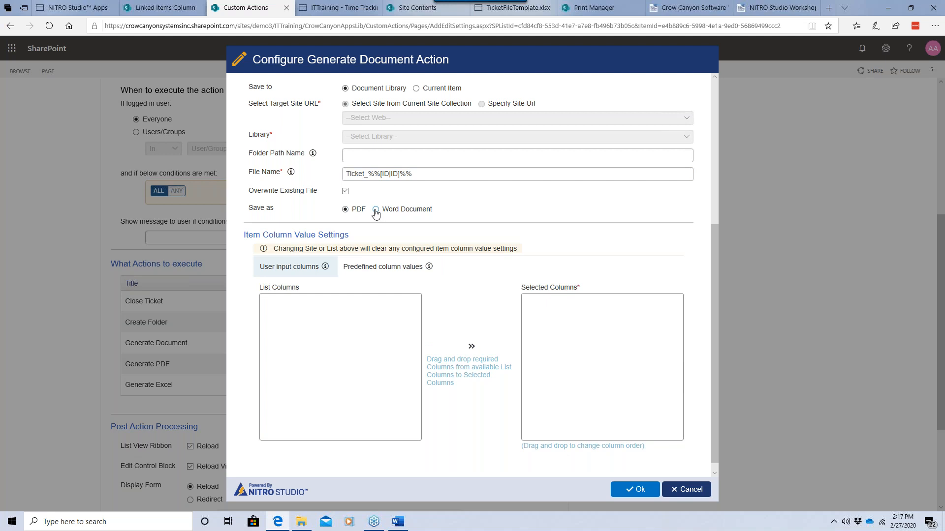
{"action": "scroll", "coordinate": [480, 211], "scroll_direction": "up", "scroll_amount": 3}
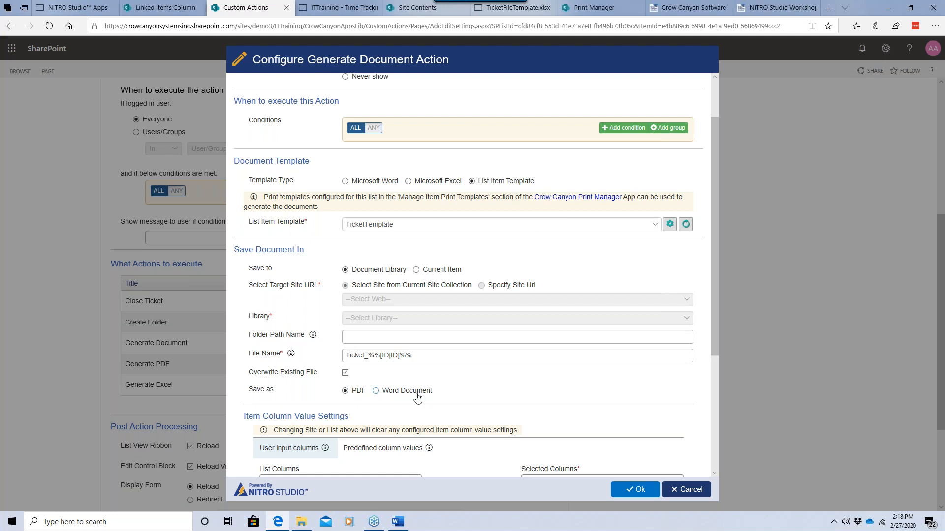
{"action": "left_click", "coordinate": [357, 396]}
{"action": "scroll", "coordinate": [475, 393], "scroll_direction": "down", "scroll_amount": 3}
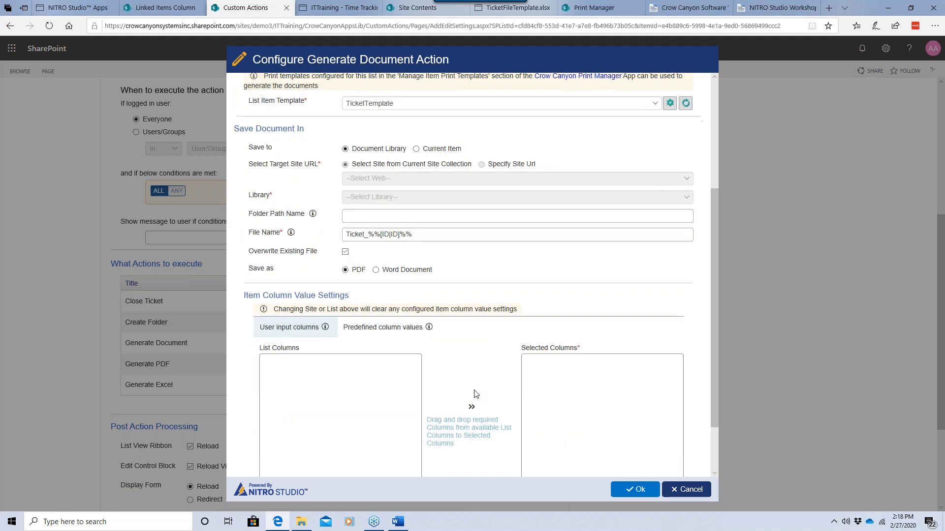
{"action": "scroll", "coordinate": [475, 393], "scroll_direction": "up", "scroll_amount": 2}
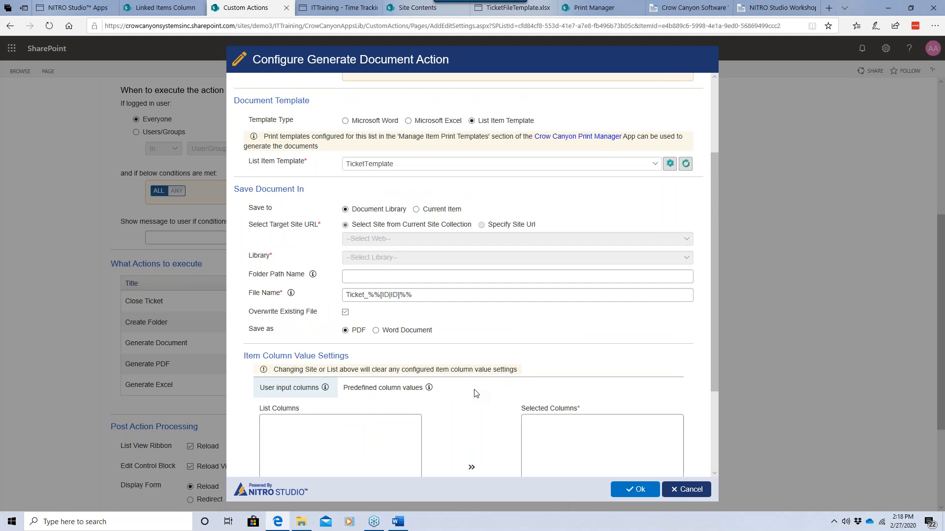
{"action": "scroll", "coordinate": [475, 393], "scroll_direction": "up", "scroll_amount": 1}
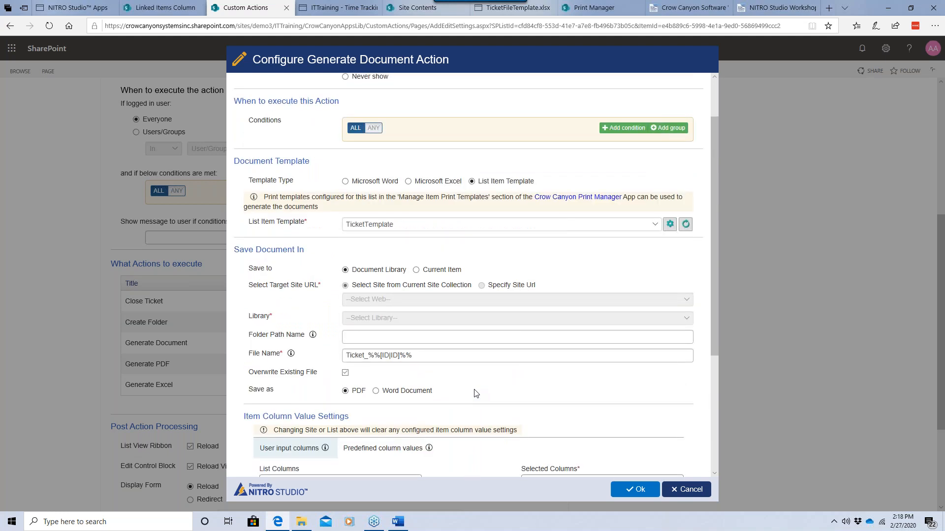
{"action": "left_click", "coordinate": [687, 490]}
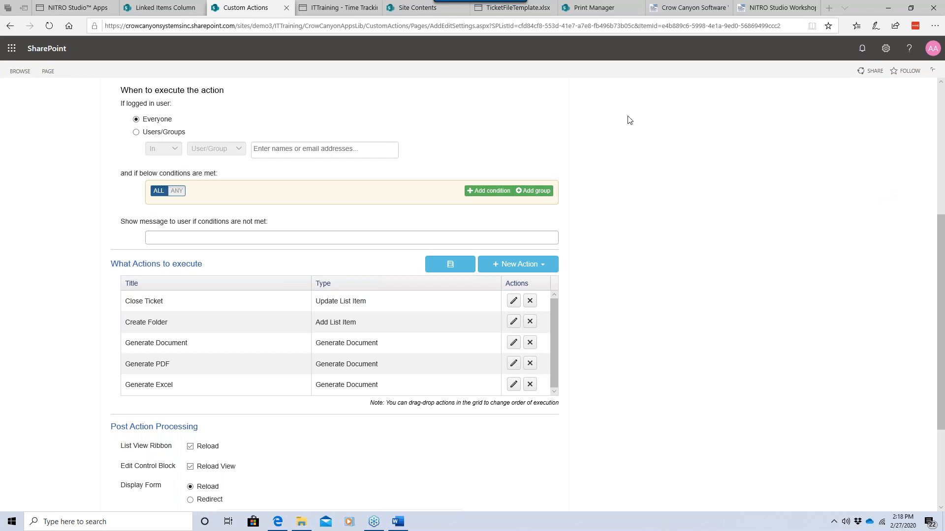
- Return to the TicketTemplate item print template, examine its available columns and fields, and cancel the template configuration
{"action": "left_click", "coordinate": [581, 8]}
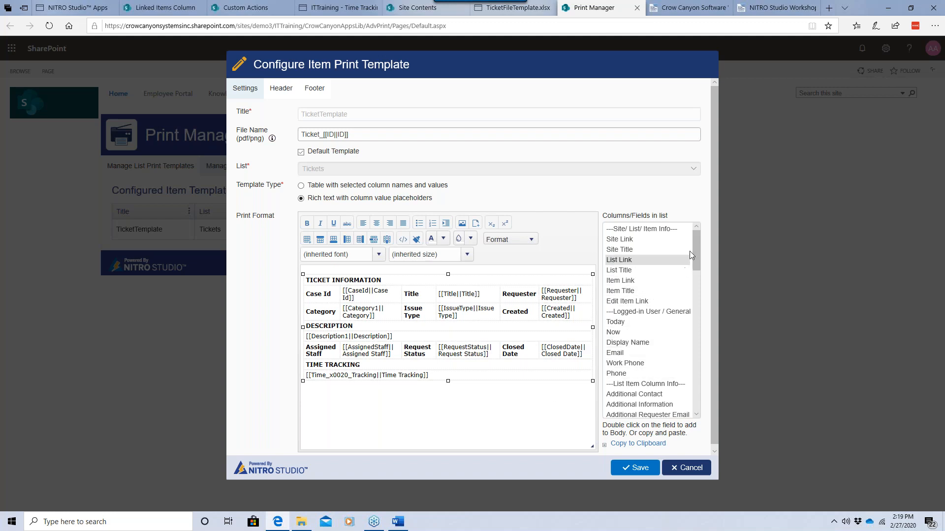
{"action": "left_click_drag", "start_coordinate": [695, 244], "coordinate": [701, 205]}
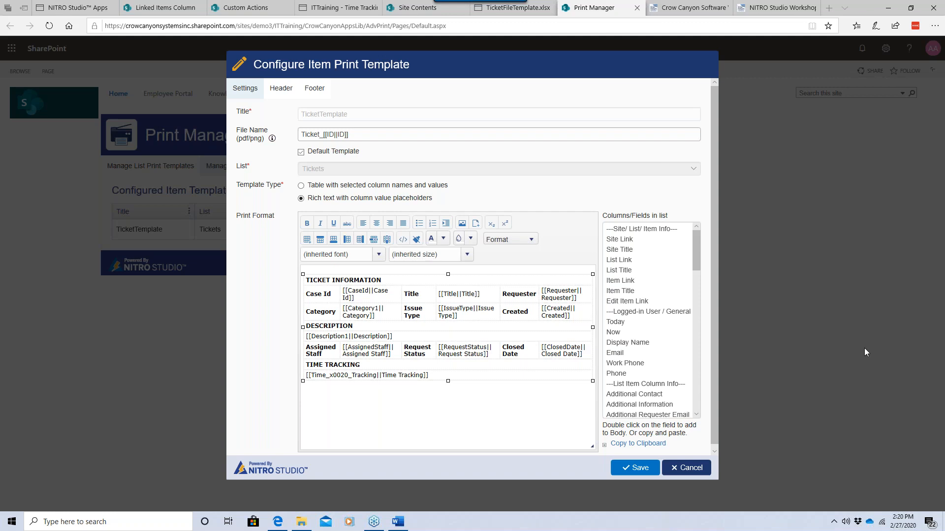
{"action": "left_click", "coordinate": [675, 472]}
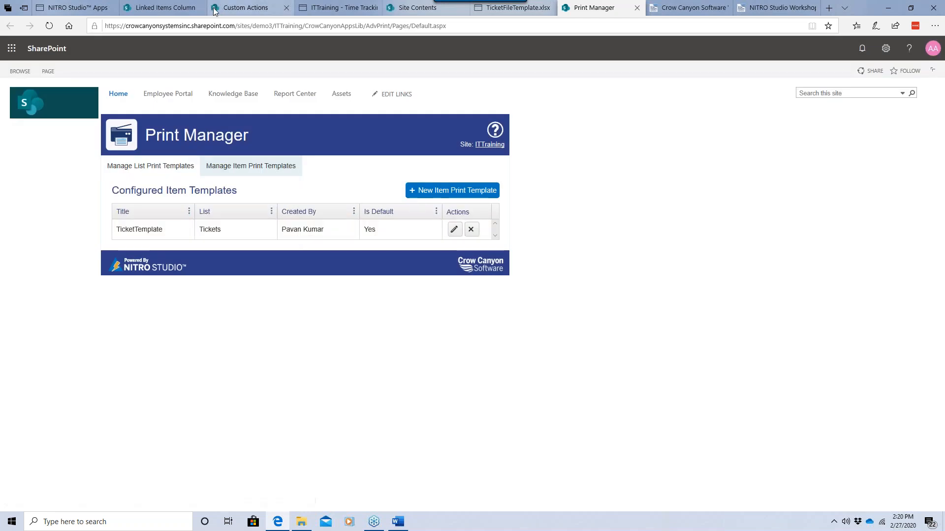
- Return to the Close and File custom action and review its title, display options and condition settings
{"action": "left_click", "coordinate": [215, 11]}
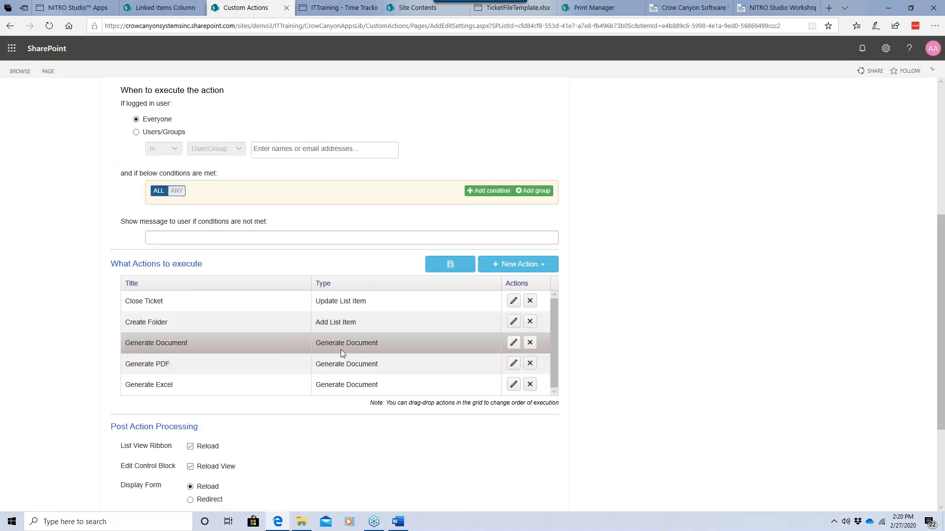
{"action": "scroll", "coordinate": [340, 349], "scroll_direction": "up", "scroll_amount": 5}
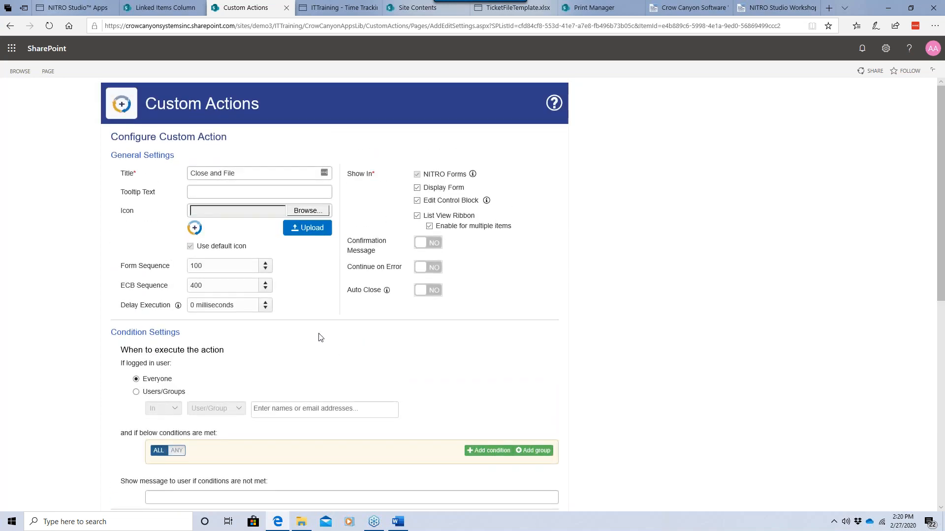
{"action": "scroll", "coordinate": [338, 352], "scroll_direction": "down", "scroll_amount": 1}
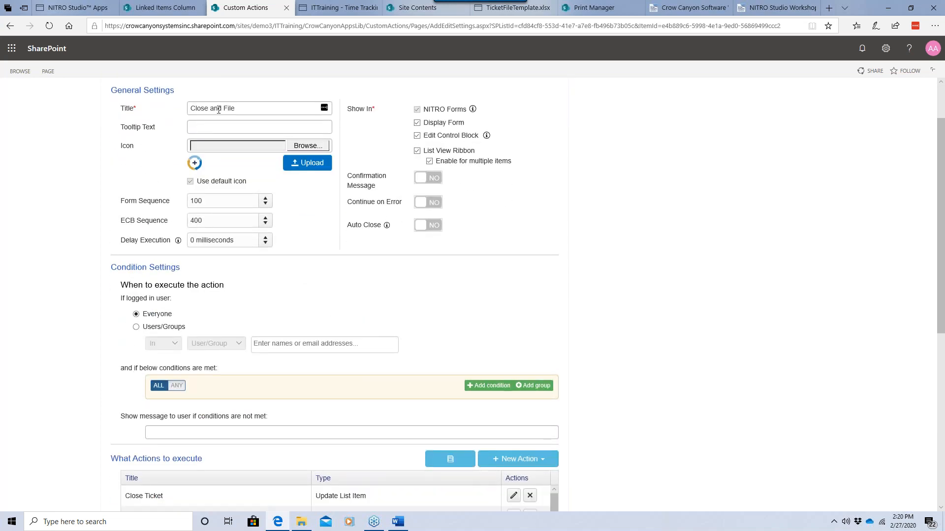
- Leave the Close and File action settings and open the open tickets list from the ITTraining home page
{"action": "scroll", "coordinate": [213, 158], "scroll_direction": "up", "scroll_amount": 1}
{"action": "left_click", "coordinate": [6, 30]}
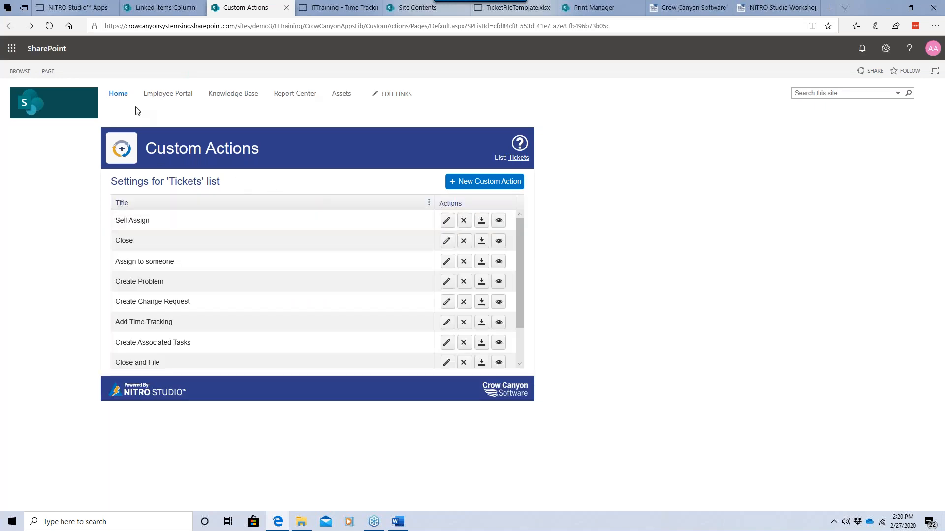
{"action": "left_click", "coordinate": [119, 95]}
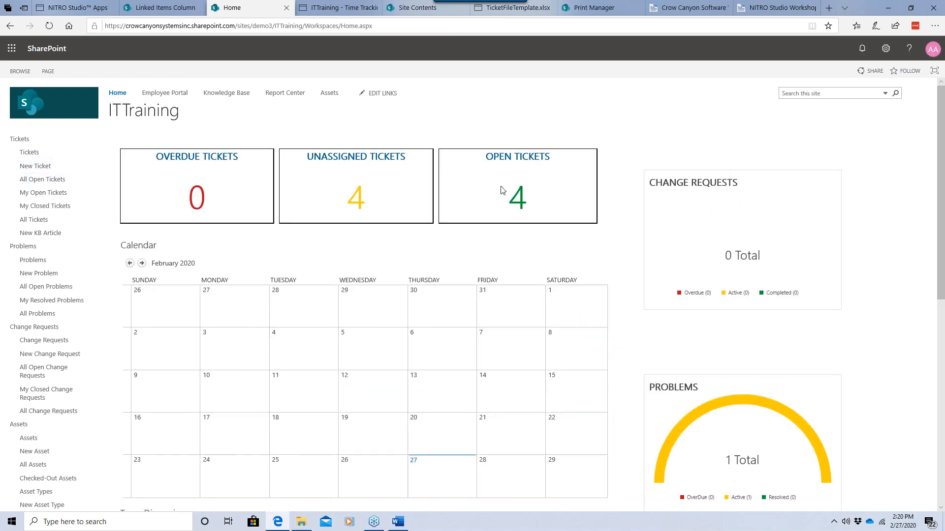
{"action": "left_click", "coordinate": [513, 194]}
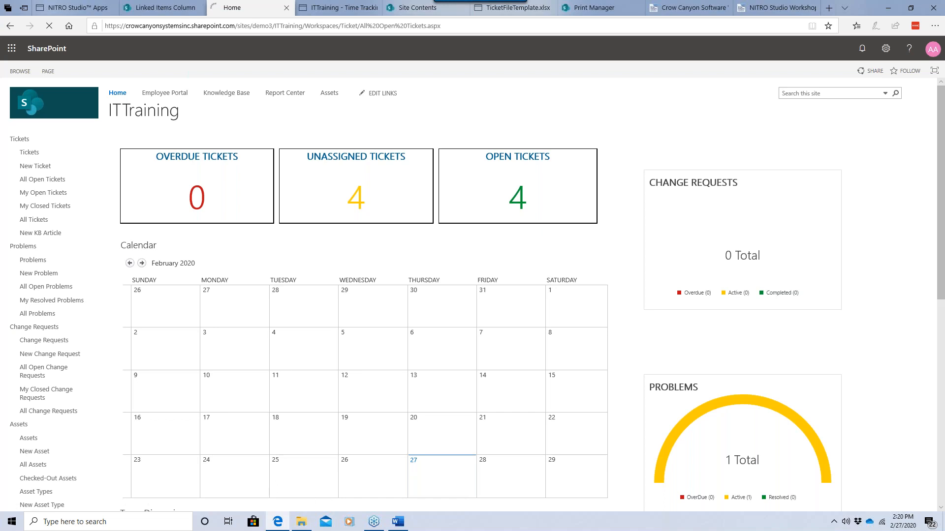
- Examine the actions offered for the "Internet is down" ticket in its display form and its item menu, closing both
{"action": "left_click", "coordinate": [216, 217]}
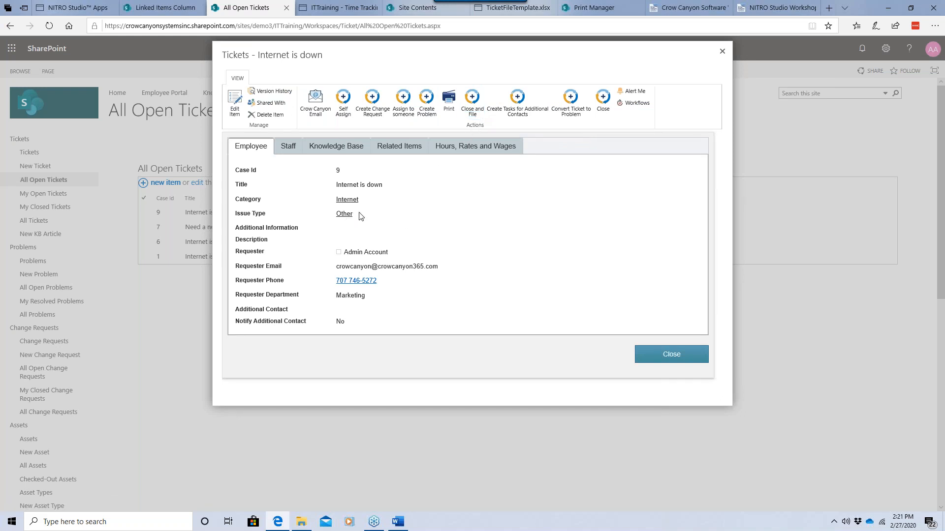
{"action": "left_click", "coordinate": [722, 52]}
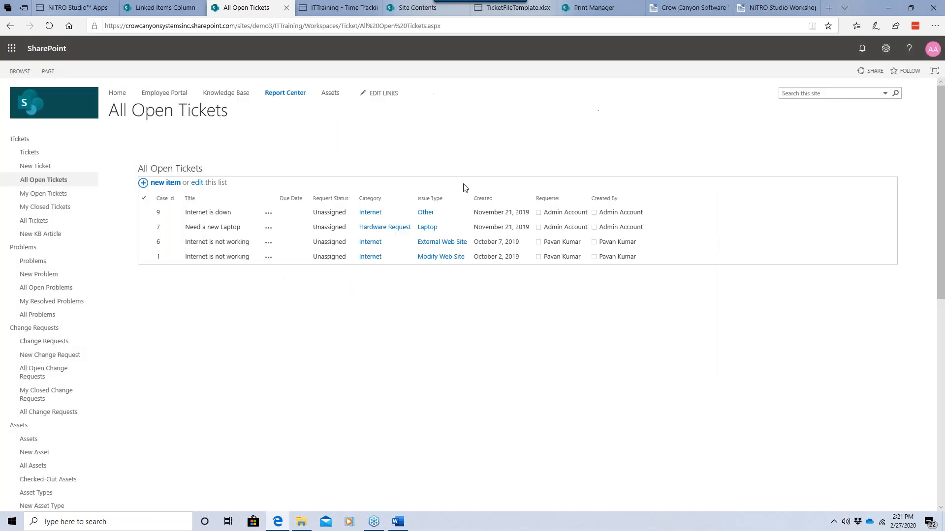
{"action": "left_click", "coordinate": [268, 212]}
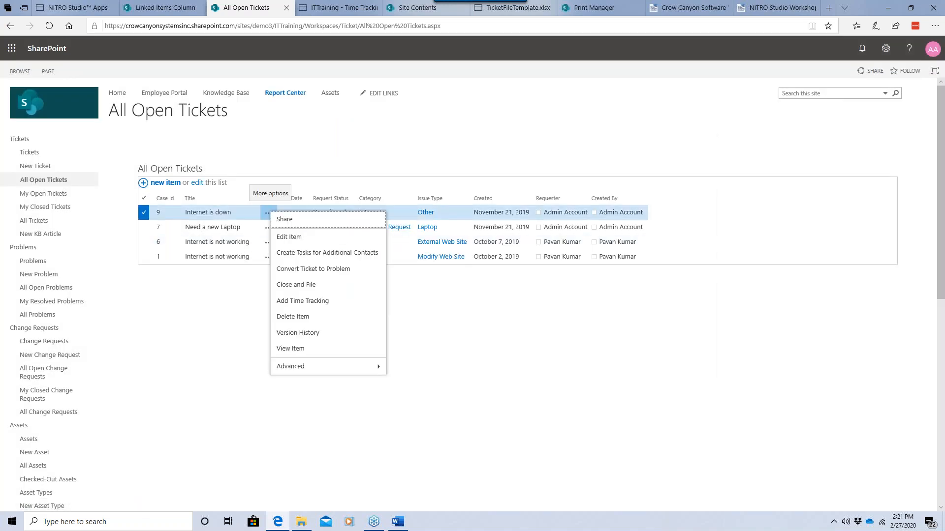
{"action": "left_click", "coordinate": [255, 289]}
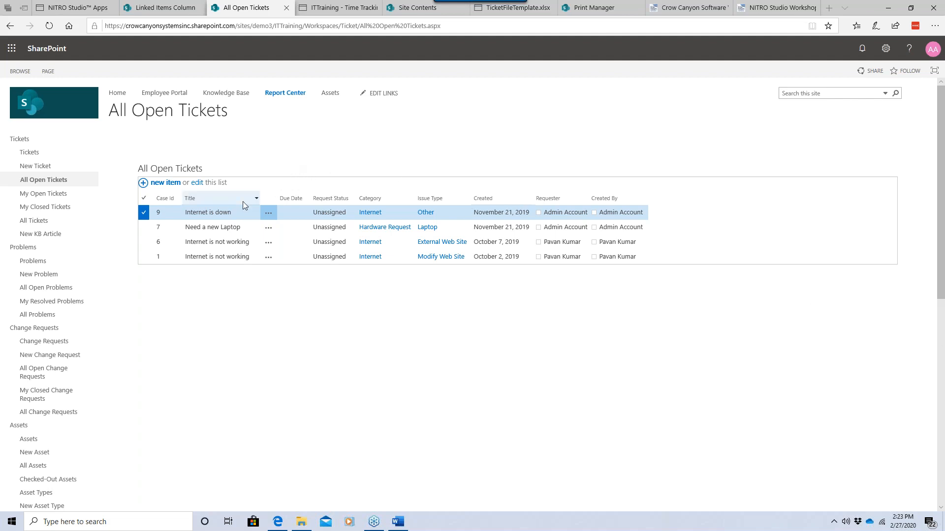
- Examine the Crow Canyon Email form from the "Internet is down" ticket, cancel it without sending, and close the ticket
{"action": "left_click", "coordinate": [209, 217]}
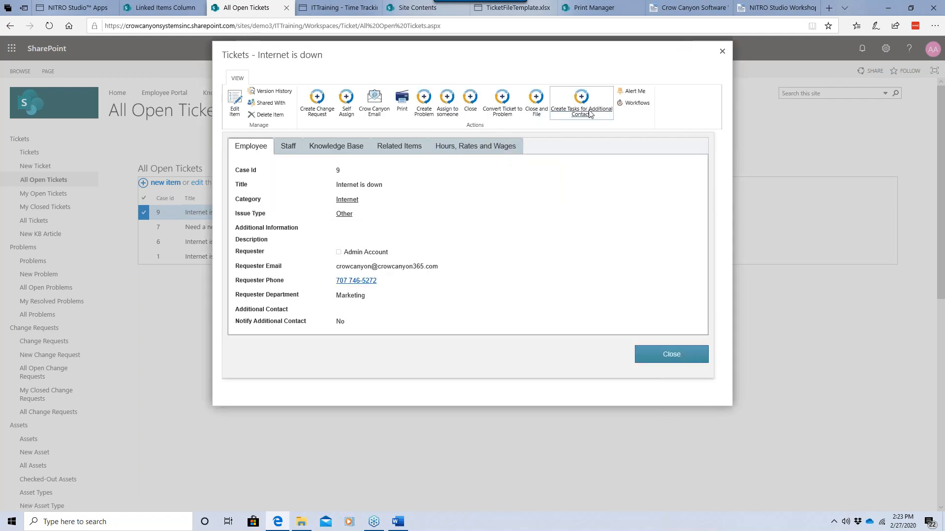
{"action": "left_click", "coordinate": [375, 102]}
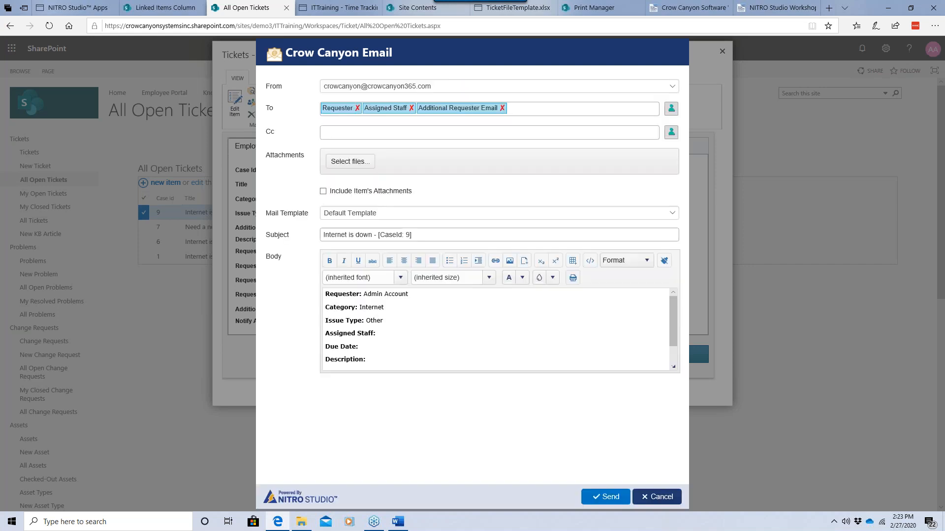
{"action": "left_click", "coordinate": [660, 497]}
{"action": "left_click", "coordinate": [670, 355]}
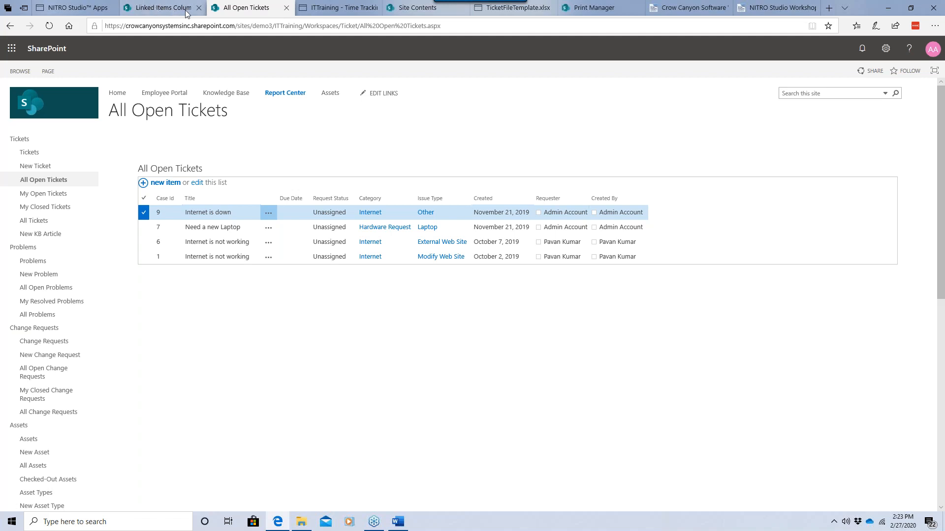
- Open Custom Actions from the NITRO Studio apps page for the Tickets list and open the Close and File action for editing
{"action": "left_click", "coordinate": [63, 8]}
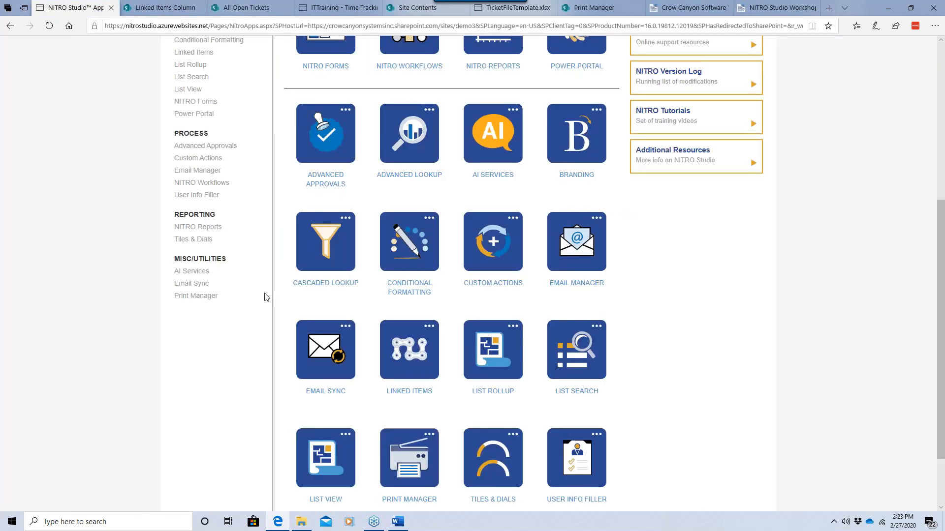
{"action": "left_click", "coordinate": [492, 263]}
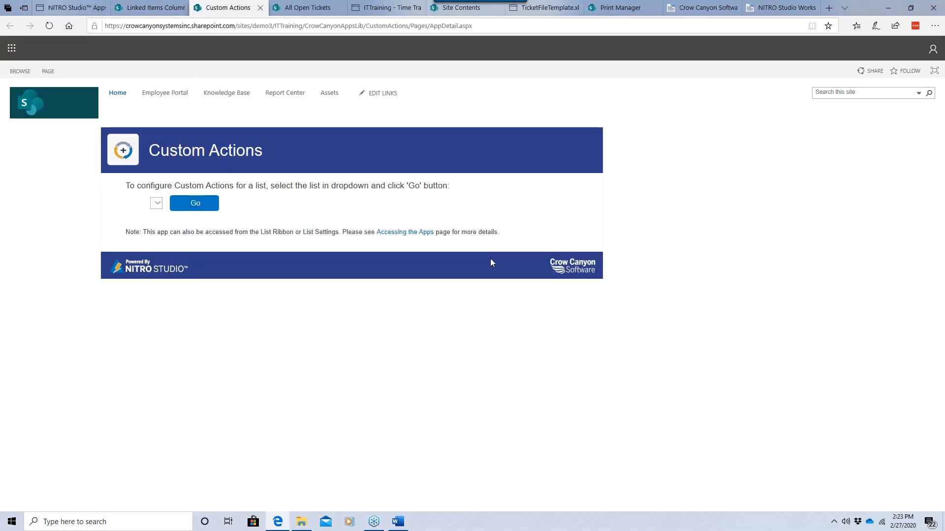
{"action": "left_click", "coordinate": [195, 205]}
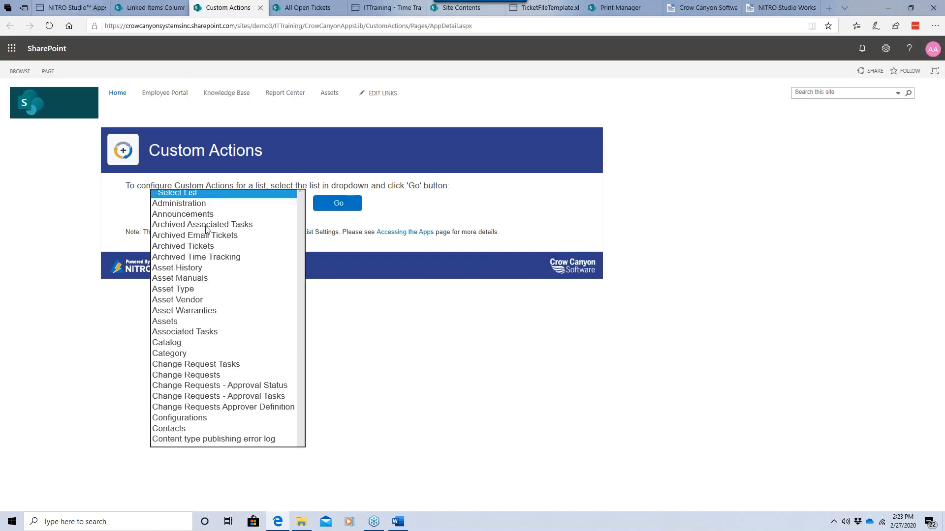
{"action": "scroll", "coordinate": [226, 266], "scroll_direction": "down", "scroll_amount": 10}
{"action": "scroll", "coordinate": [251, 411], "scroll_direction": "down", "scroll_amount": 3}
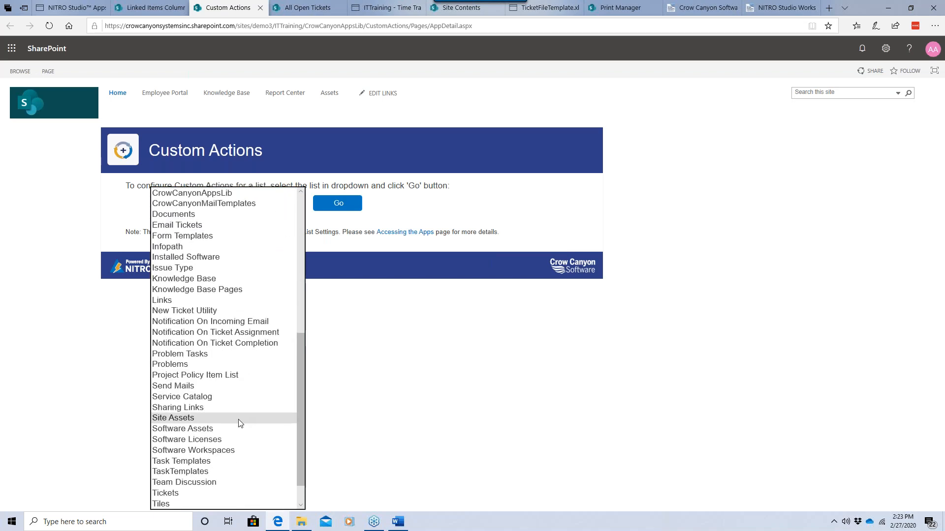
{"action": "left_click", "coordinate": [211, 459]}
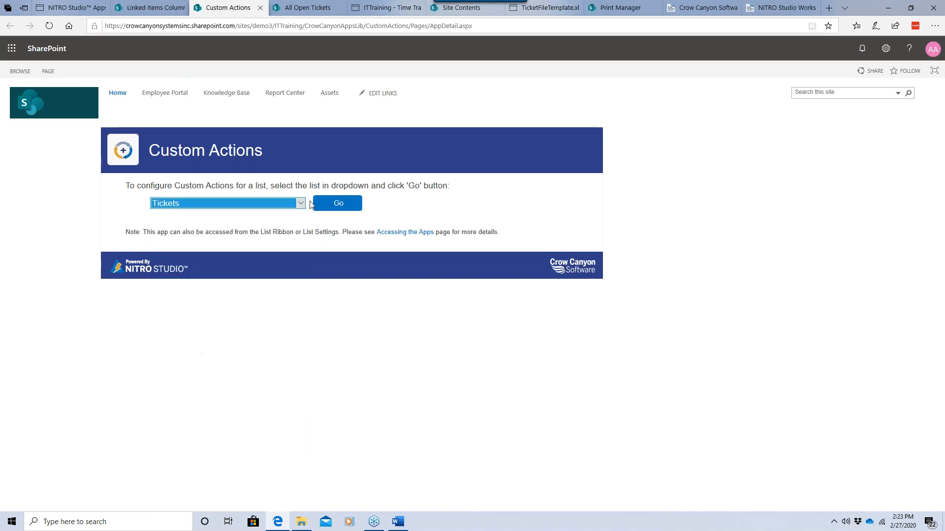
{"action": "left_click", "coordinate": [328, 209]}
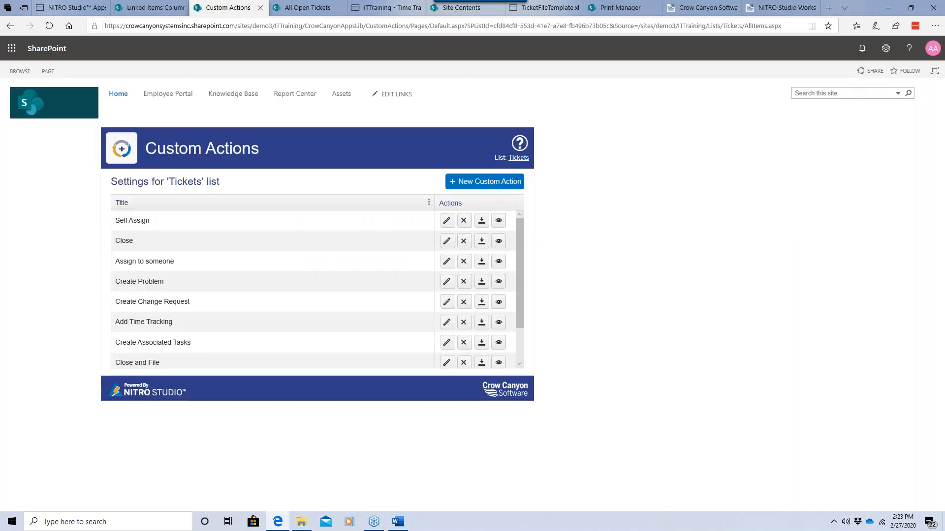
{"action": "left_click", "coordinate": [446, 363]}
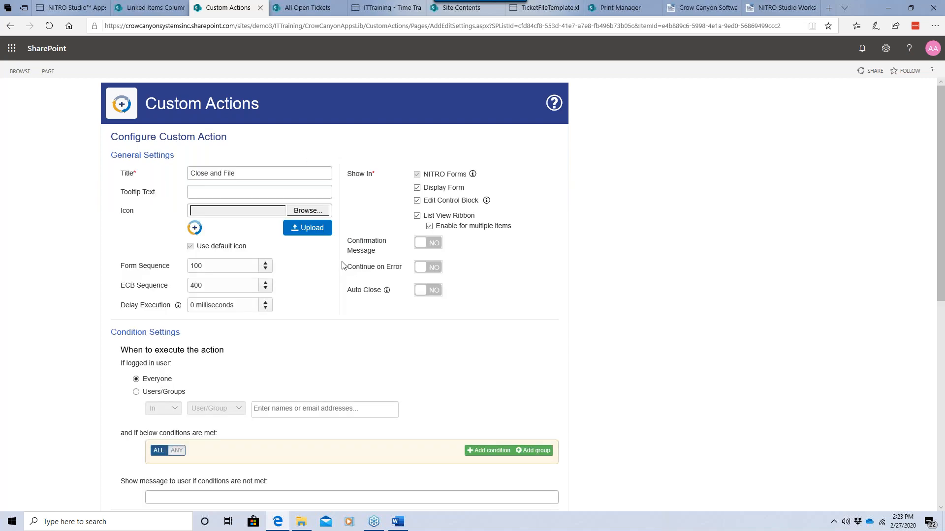
- Try a new Send Mail action that includes the item's attachments and uses the Default Template, and cancel its configuration
{"action": "scroll", "coordinate": [345, 294], "scroll_direction": "down", "scroll_amount": 5}
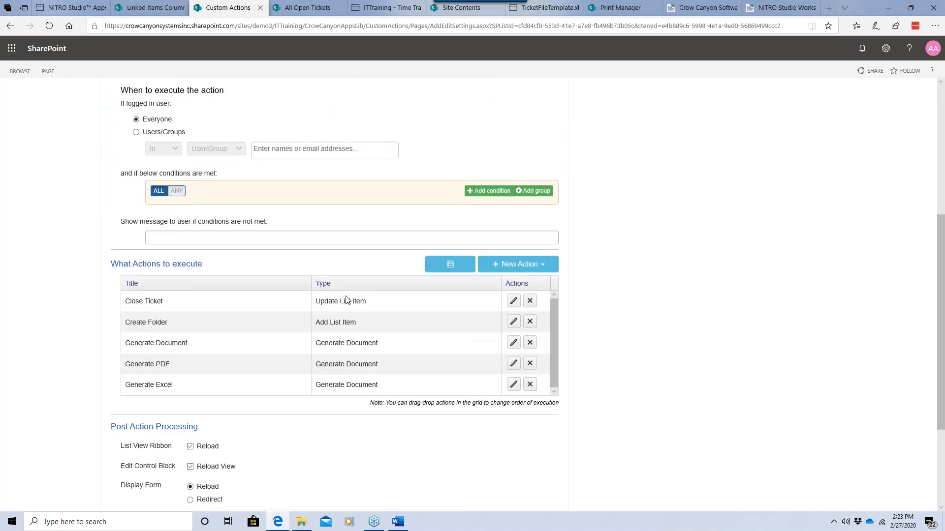
{"action": "left_click", "coordinate": [508, 267]}
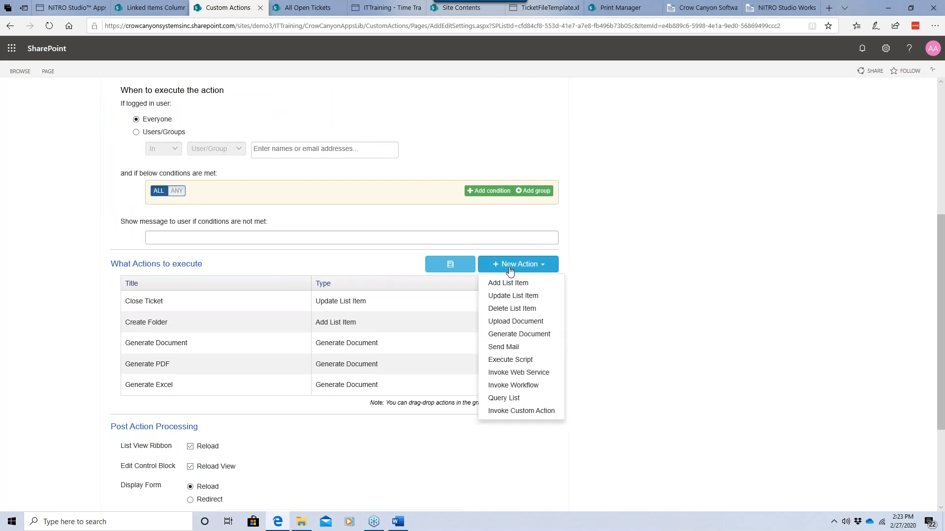
{"action": "left_click", "coordinate": [506, 347]}
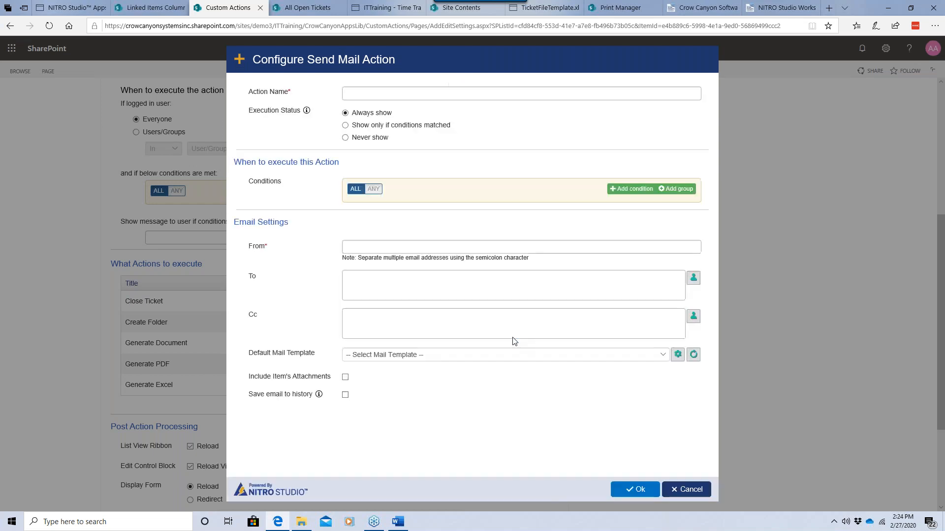
{"action": "left_click", "coordinate": [345, 377]}
{"action": "left_click_drag", "start_coordinate": [246, 377], "coordinate": [329, 378]}
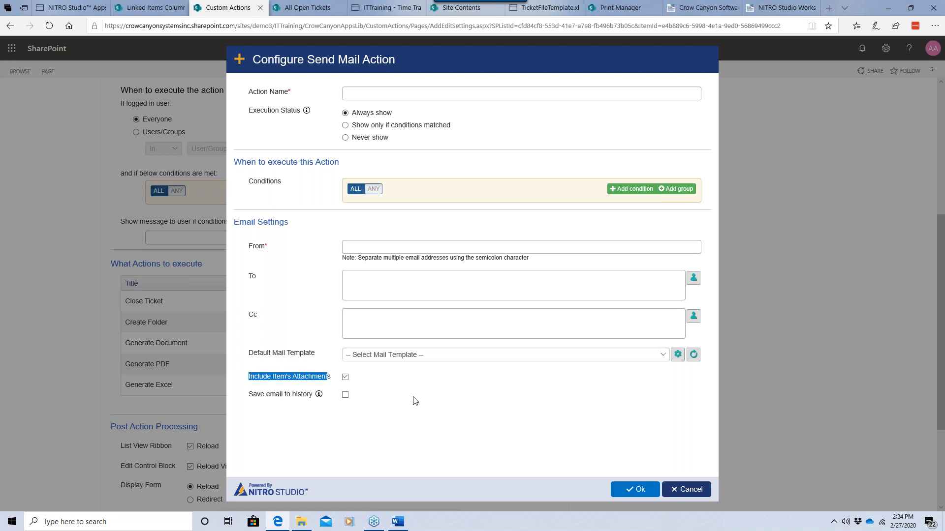
{"action": "left_click", "coordinate": [414, 383]}
{"action": "left_click", "coordinate": [426, 357]}
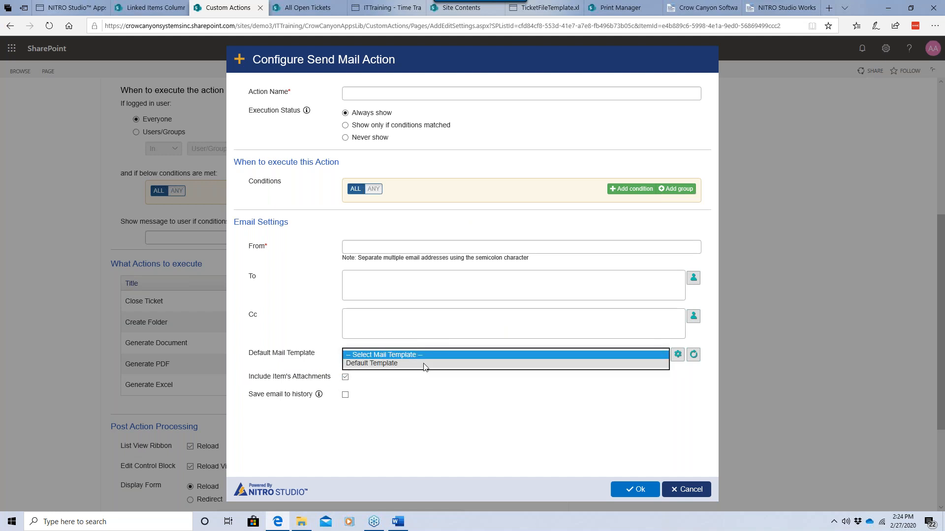
{"action": "left_click", "coordinate": [424, 369]}
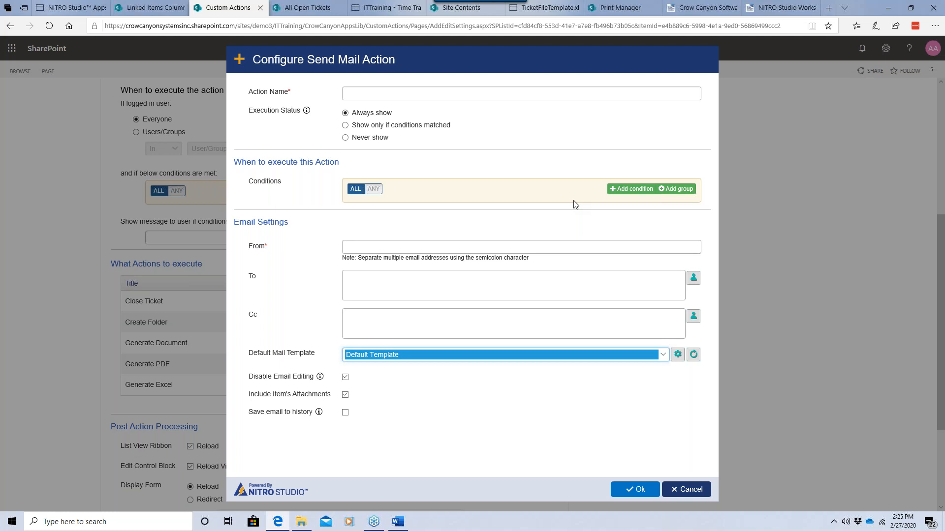
{"action": "left_click", "coordinate": [687, 489]}
- Review the Generate Document action's Word template and merge field mappings, and cancel the configuration
{"action": "left_click", "coordinate": [513, 343]}
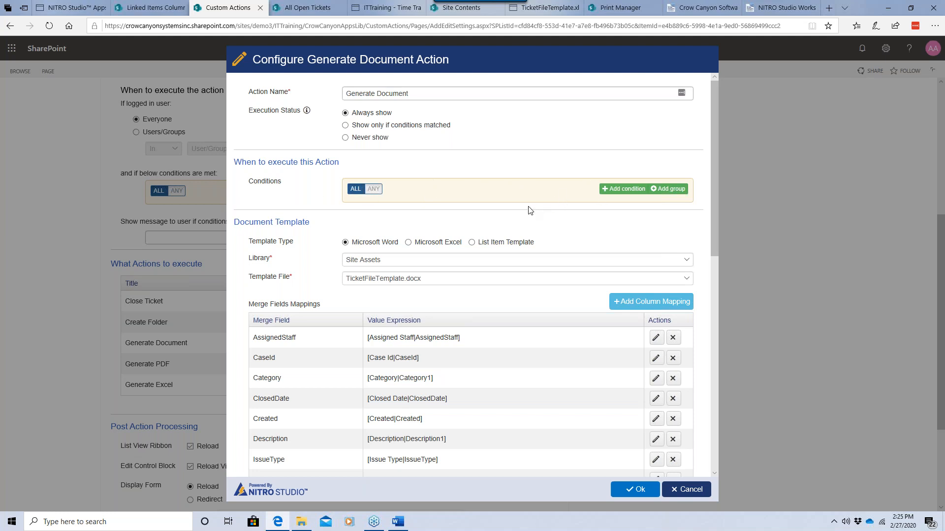
{"action": "left_click", "coordinate": [679, 489]}
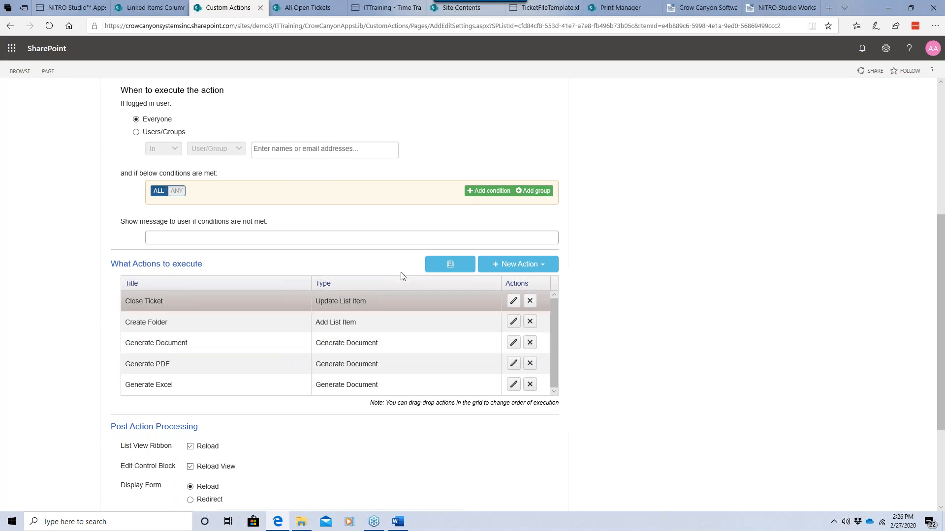
- View the upcoming webinars and the upcoming NITRO Studio workshops on the Crow Canyon Software website
{"action": "left_click", "coordinate": [694, 13]}
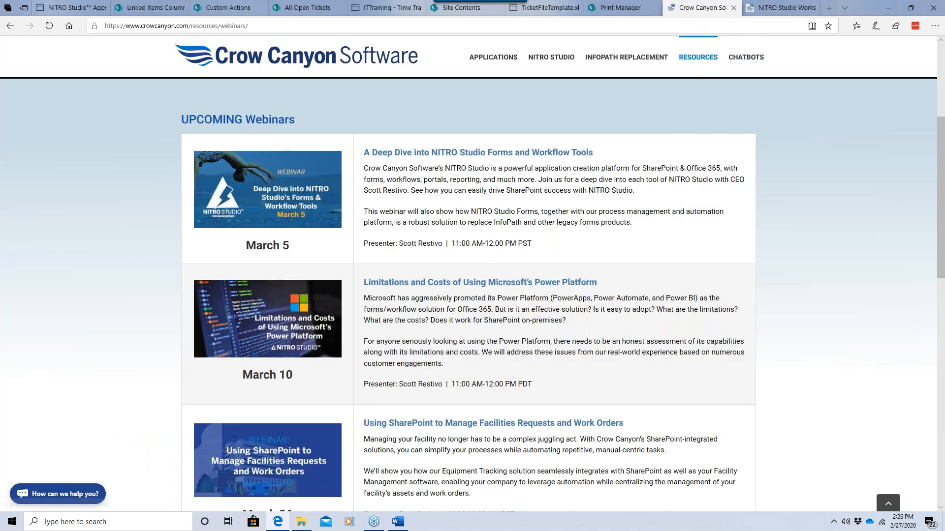
{"action": "mouse_move", "coordinate": [769, 10]}
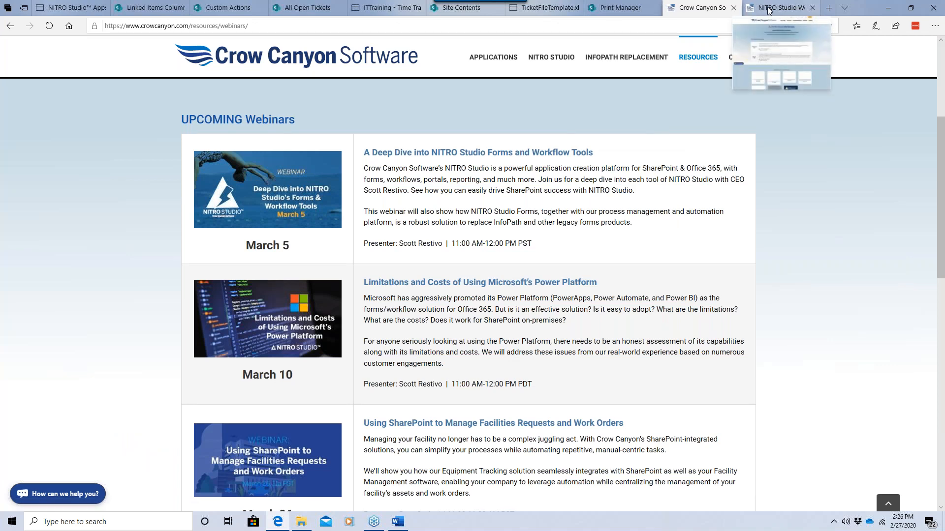
{"action": "left_click", "coordinate": [769, 10]}
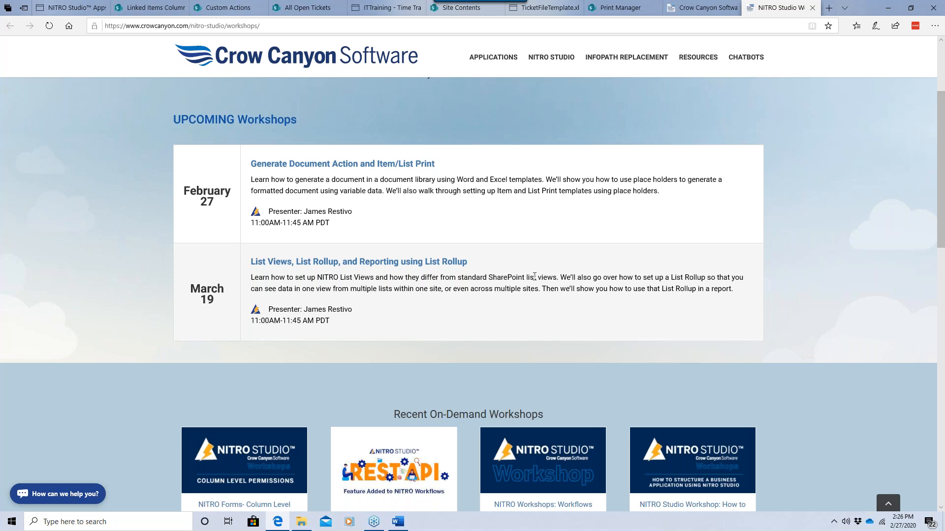
- Open NITRO Tutorials from the NITRO Studio apps page's resources and look over the Support & Training page
{"action": "left_click", "coordinate": [83, 10]}
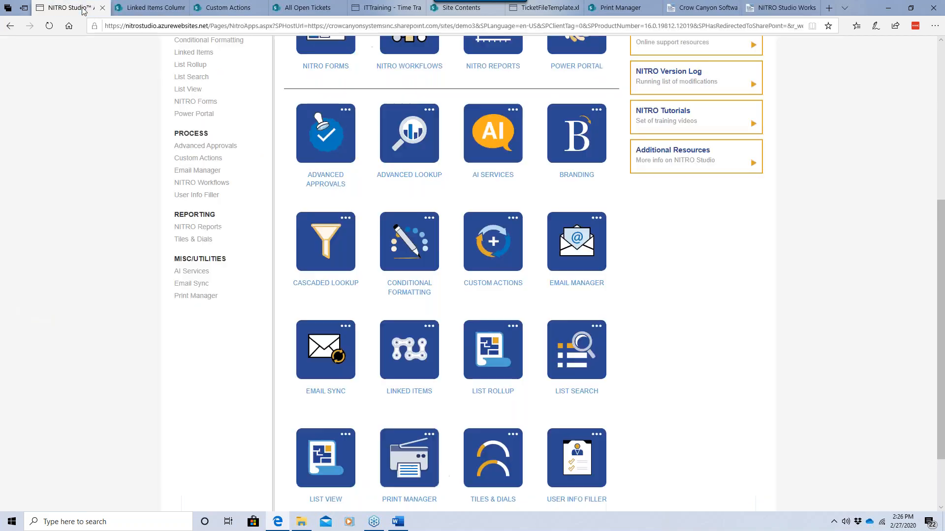
{"action": "scroll", "coordinate": [627, 227], "scroll_direction": "up", "scroll_amount": 3}
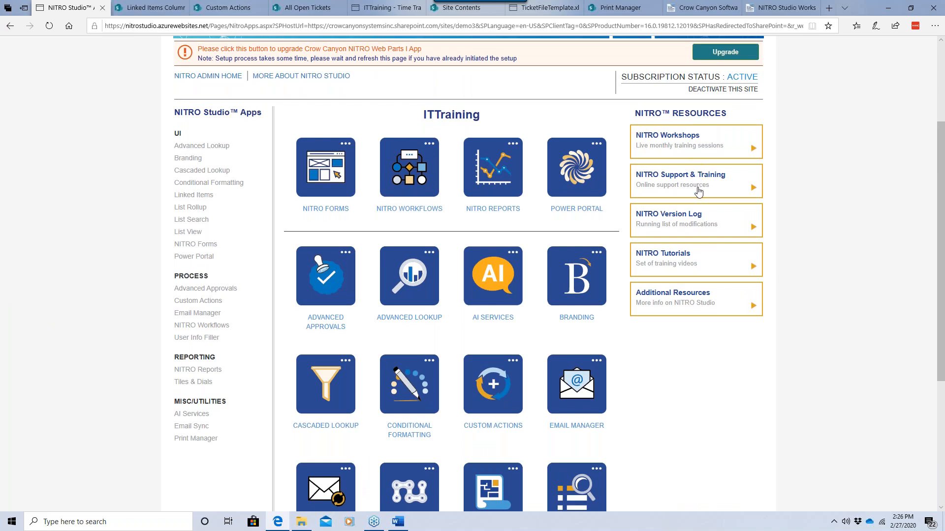
{"action": "left_click", "coordinate": [707, 268]}
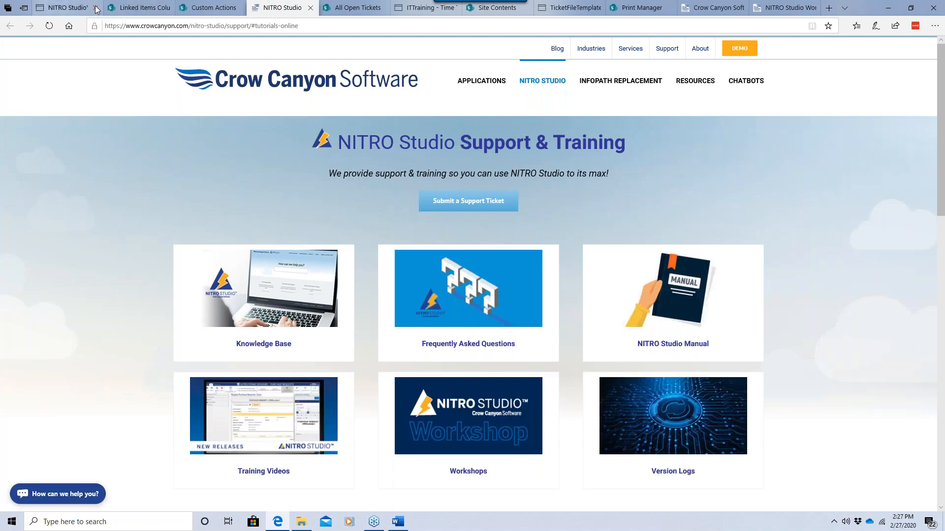
{"action": "left_click", "coordinate": [79, 10]}
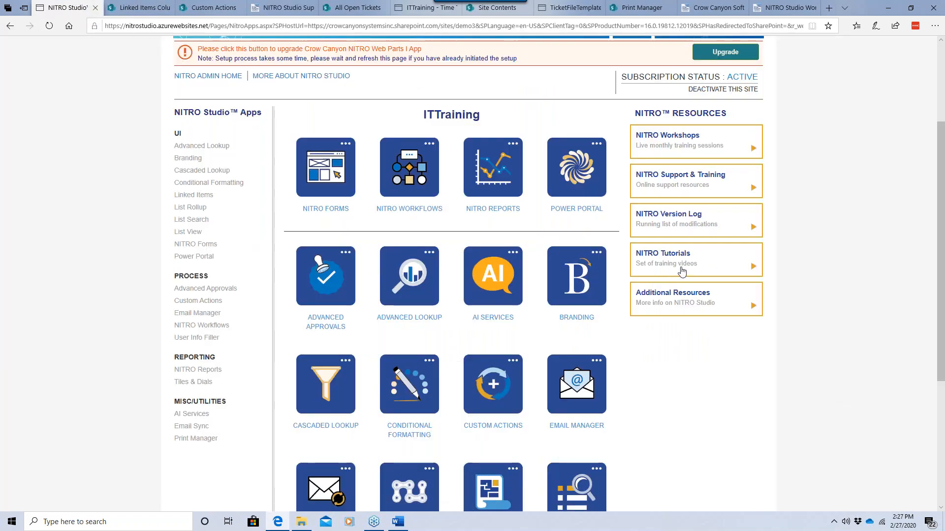
{"action": "left_click", "coordinate": [283, 8]}
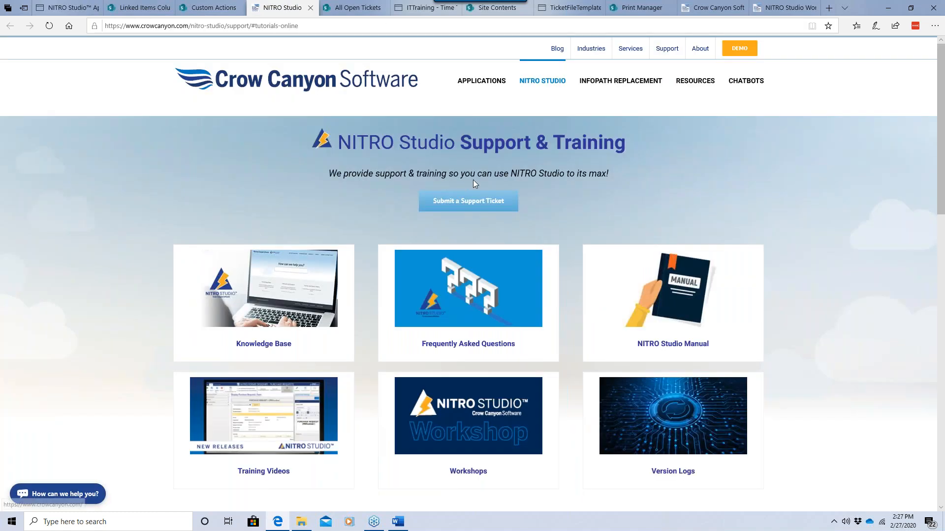
{"action": "scroll", "coordinate": [573, 220], "scroll_direction": "down", "scroll_amount": 2}
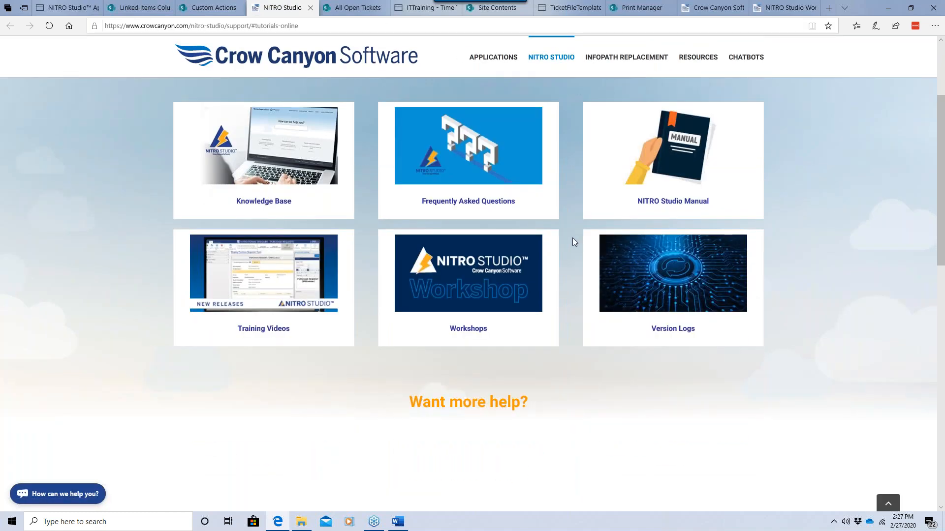
{"action": "scroll", "coordinate": [572, 222], "scroll_direction": "up", "scroll_amount": 2}
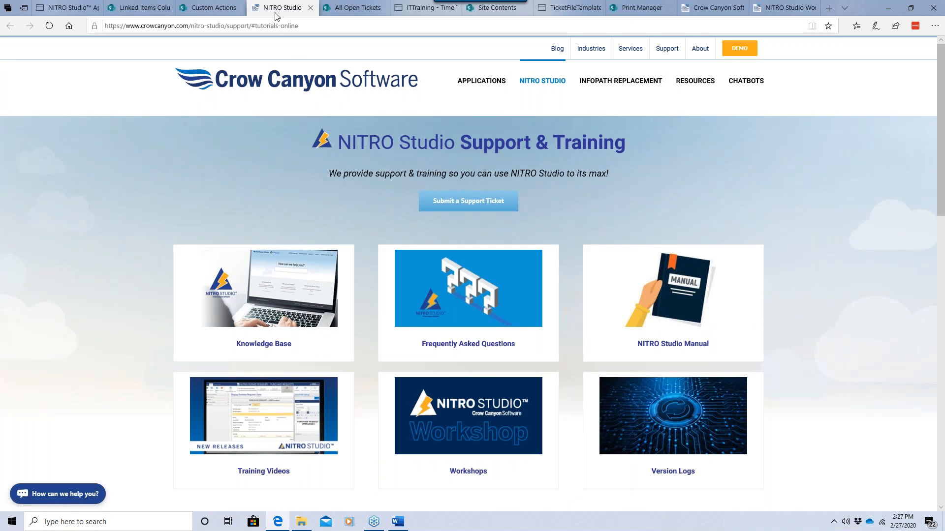
- Return to the NITRO Studio Workshops page and look through the recent on-demand workshops and the upcoming workshops
{"action": "left_click", "coordinate": [78, 8]}
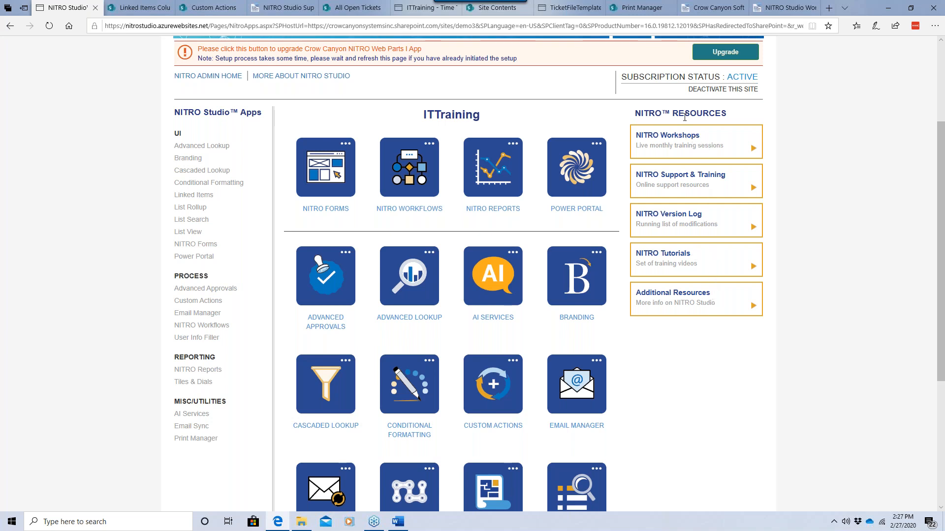
{"action": "left_click", "coordinate": [777, 8]}
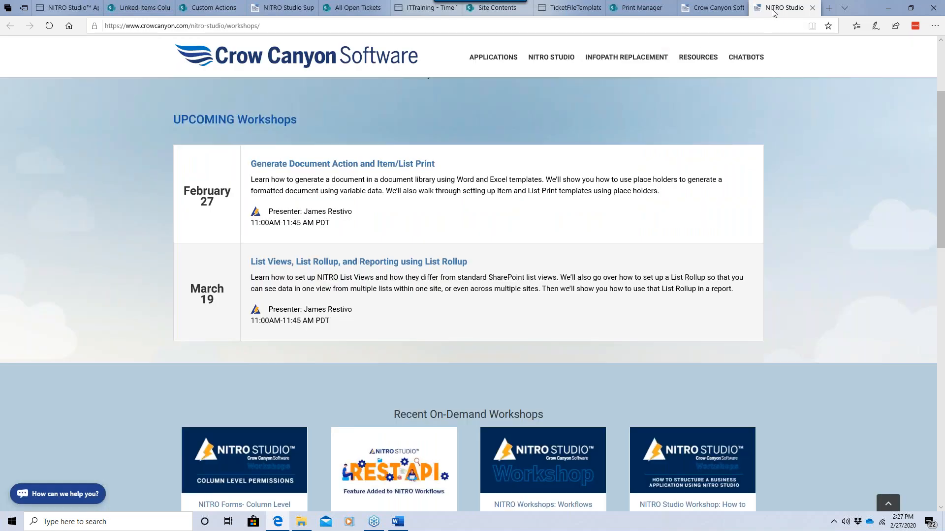
{"action": "scroll", "coordinate": [574, 320], "scroll_direction": "down", "scroll_amount": 2}
{"action": "scroll", "coordinate": [573, 320], "scroll_direction": "down", "scroll_amount": 2}
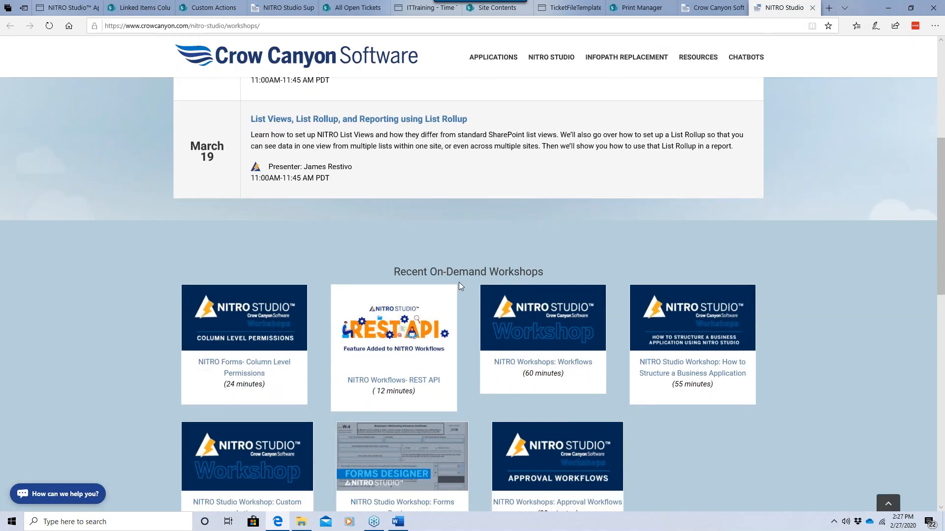
{"action": "scroll", "coordinate": [613, 303], "scroll_direction": "down", "scroll_amount": 4}
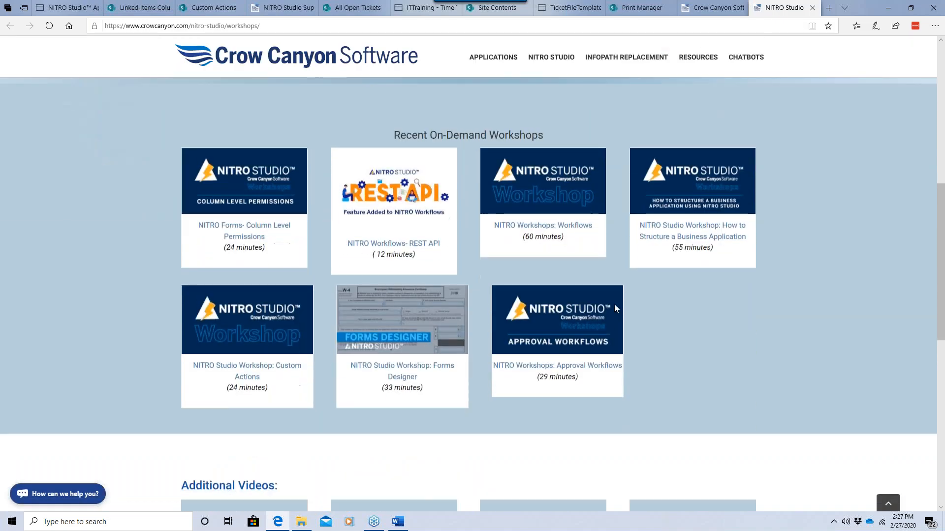
{"action": "scroll", "coordinate": [650, 305], "scroll_direction": "up", "scroll_amount": 2}
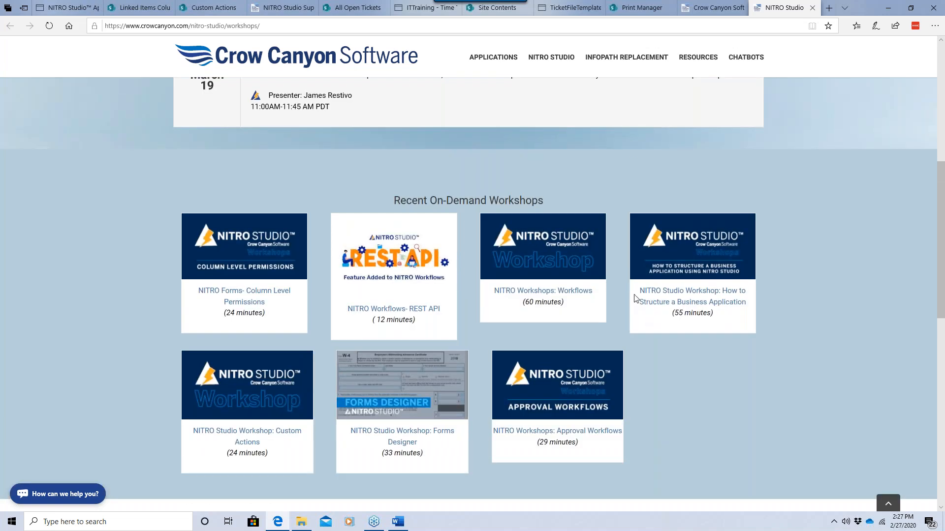
{"action": "scroll", "coordinate": [623, 308], "scroll_direction": "up", "scroll_amount": 2}
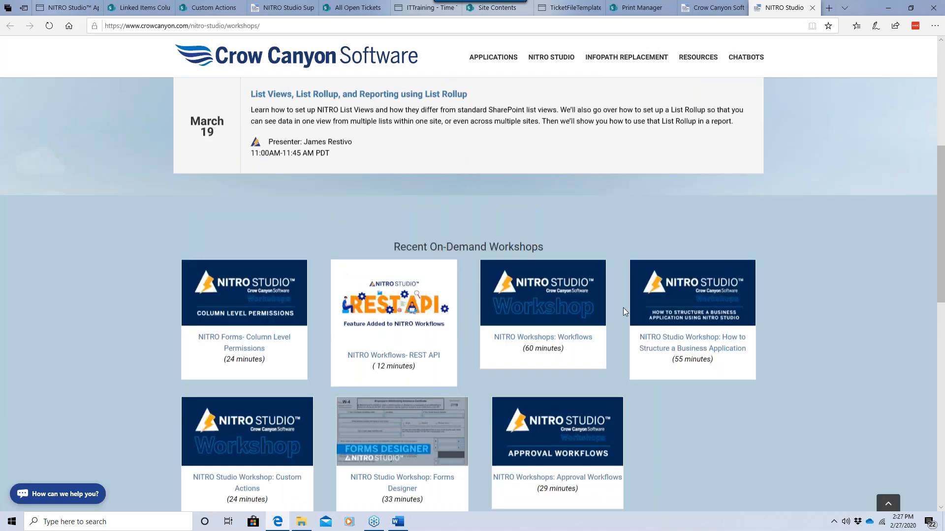
{"action": "scroll", "coordinate": [623, 311], "scroll_direction": "up", "scroll_amount": 2}
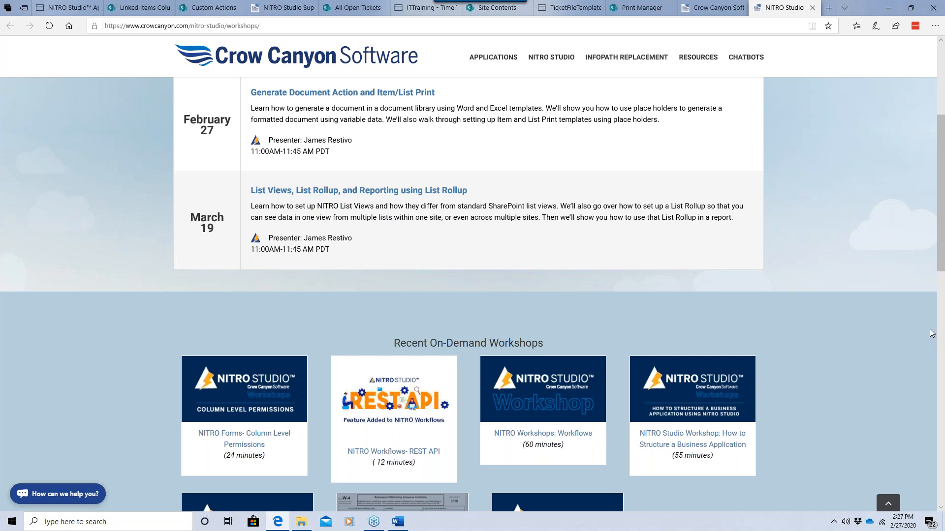
{"action": "left_click", "coordinate": [931, 307]}
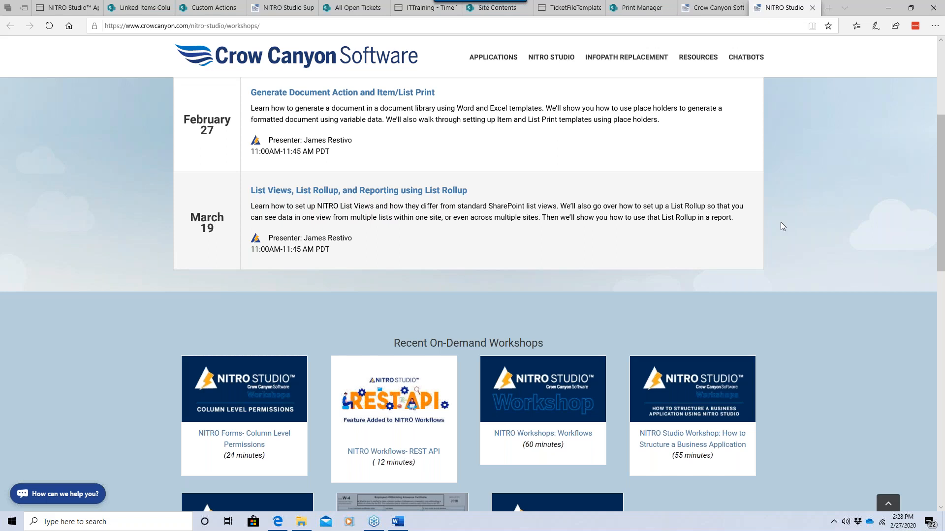
{"action": "scroll", "coordinate": [782, 226], "scroll_direction": "up", "scroll_amount": 1}
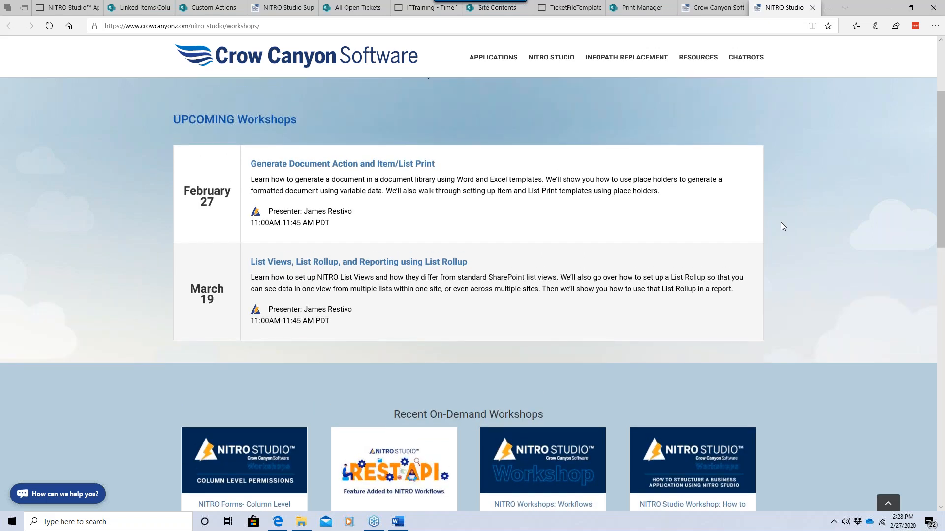